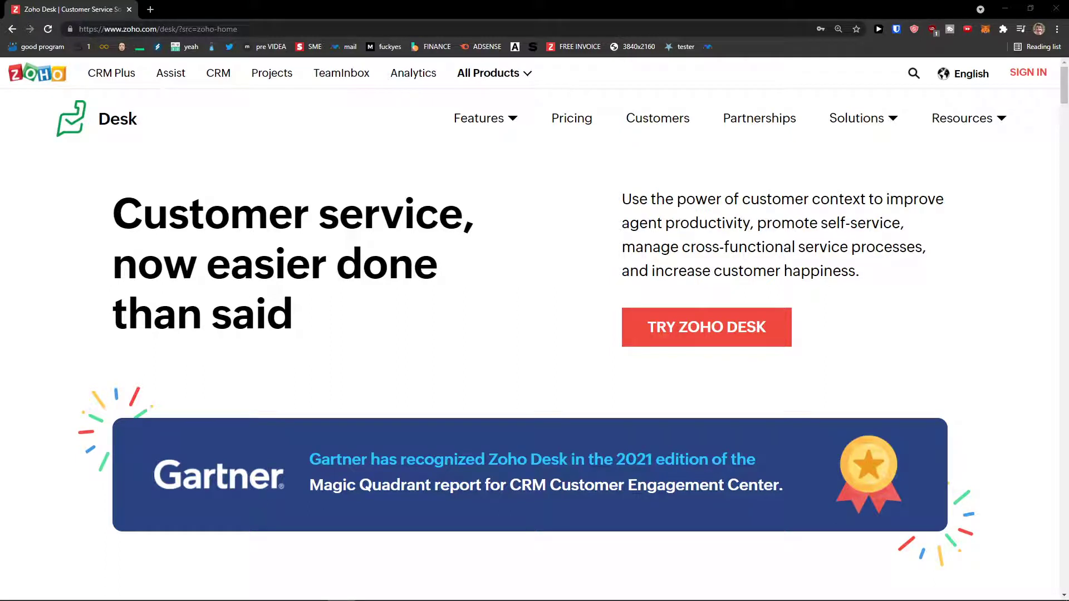
Step: Open the free Zoho Desk sign-up form and enter the user's full name
scroll(281, 493, down, 1)
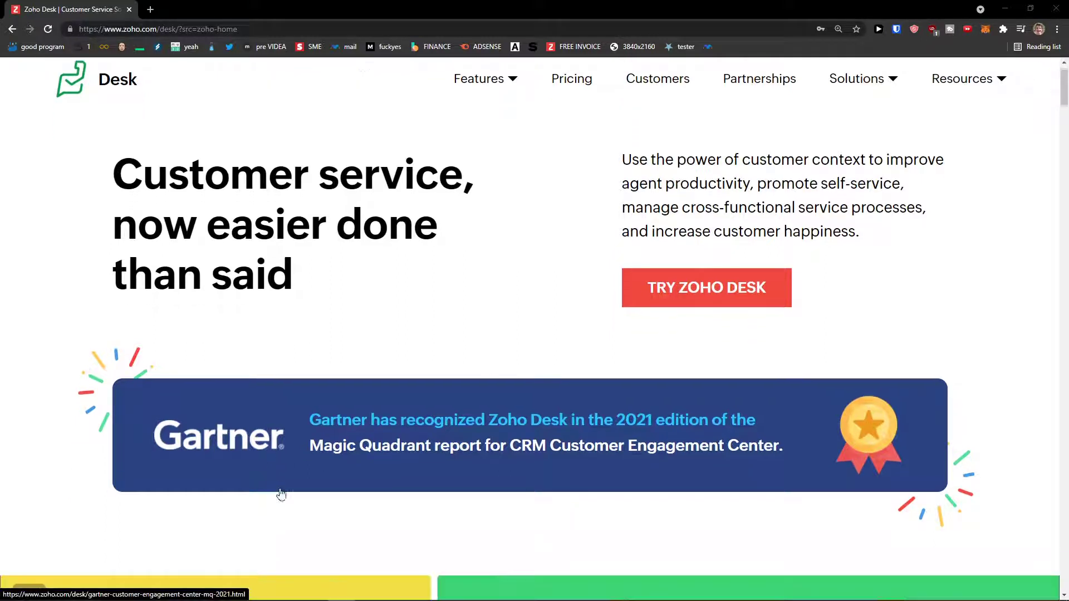
scroll(282, 493, up, 1)
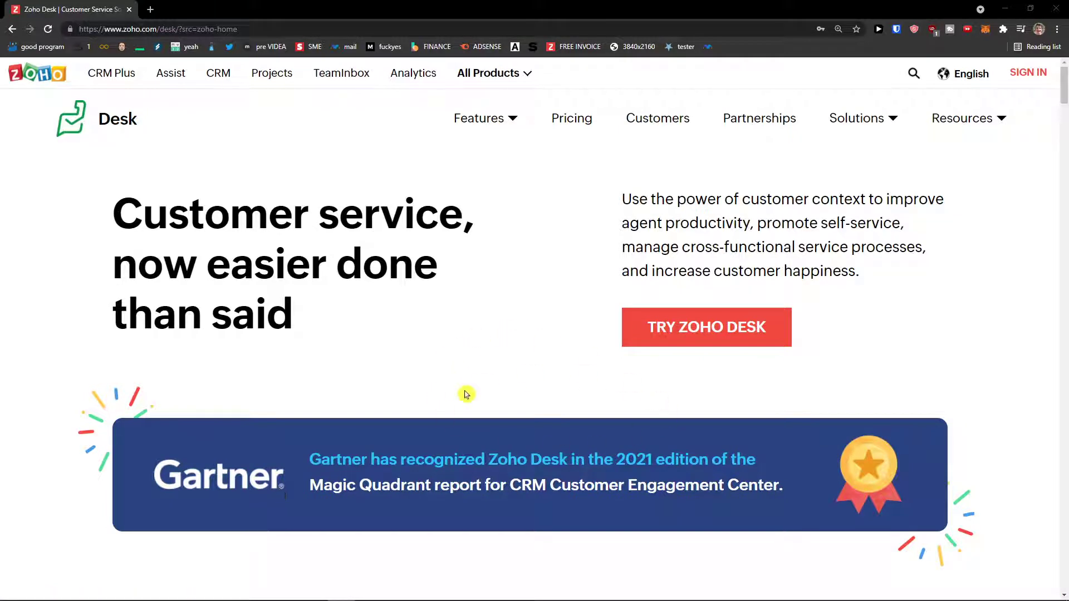
scroll(407, 394, down, 1)
scroll(389, 465, down, 1)
scroll(389, 466, up, 1)
click(676, 337)
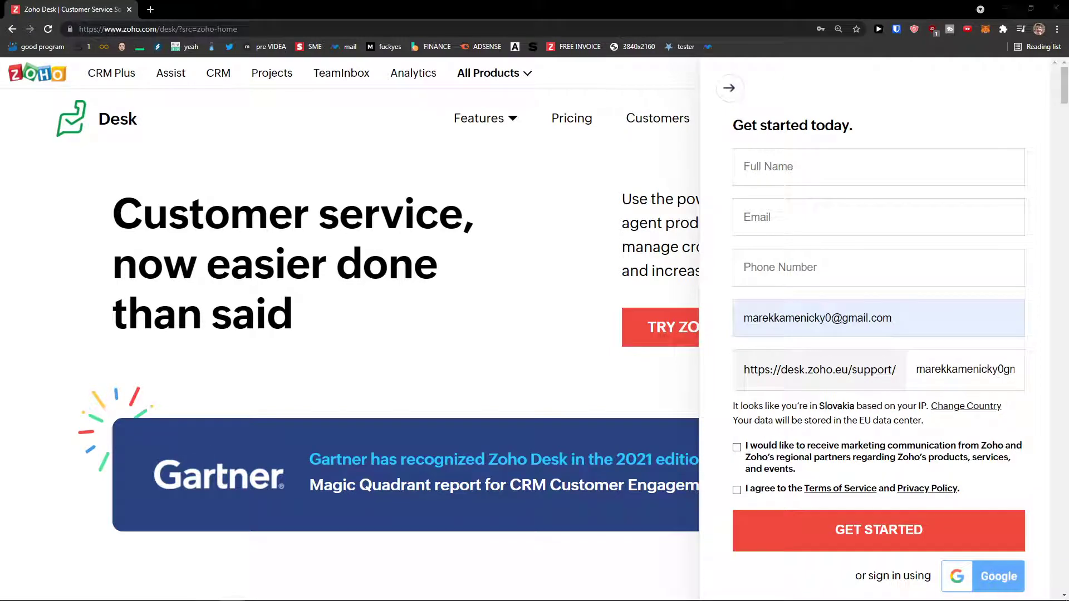
click(806, 156)
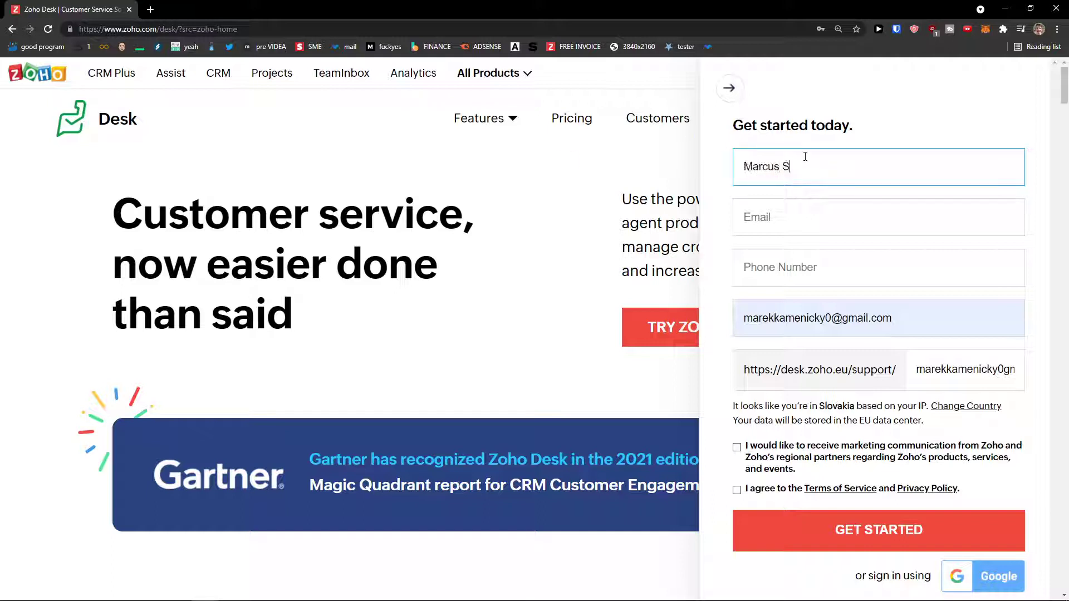
key(Tab)
Step: Load temp-mail.org in a new tab and copy a disposable e-mail address
click(151, 9)
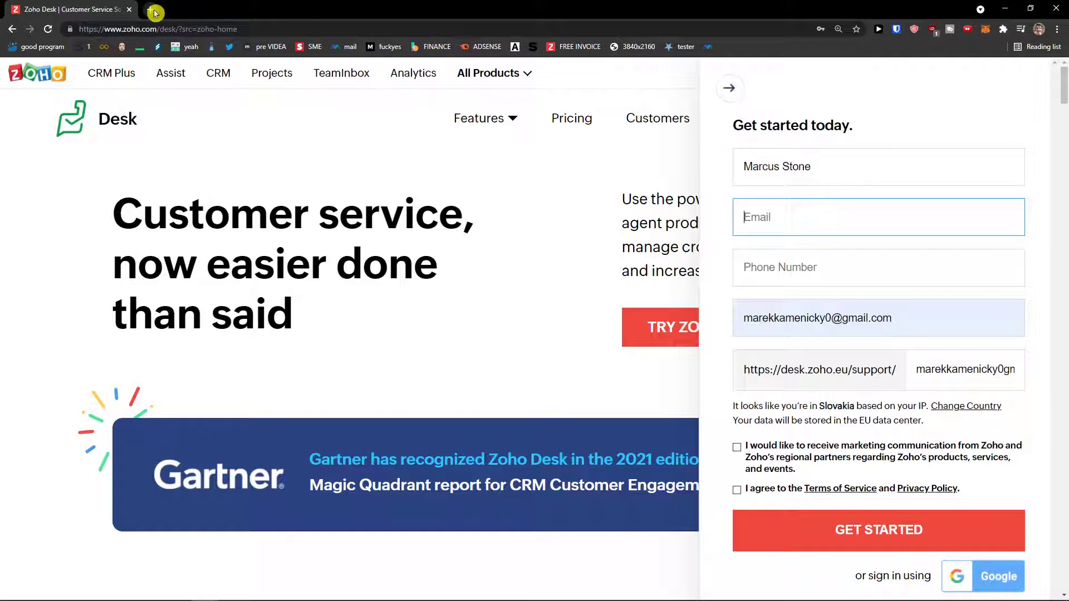
text(temp-ma)
key(Return)
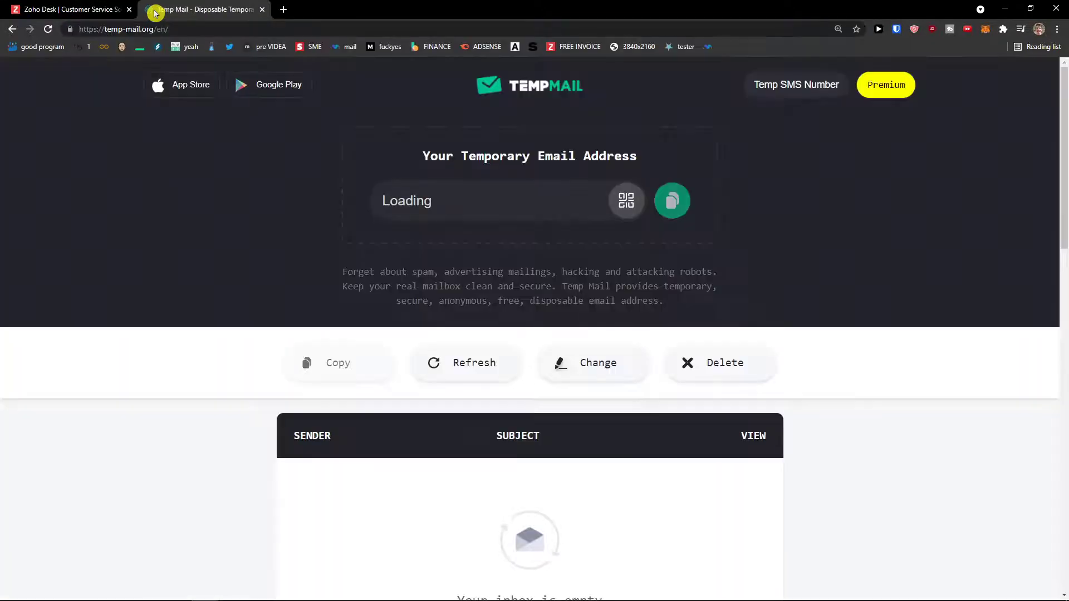
click(676, 202)
Step: Paste the temporary e-mail, enter a phone number, and replace the company name with 'SunweiLL'
key(ctrl+Tab)
key(ctrl+v)
click(852, 269)
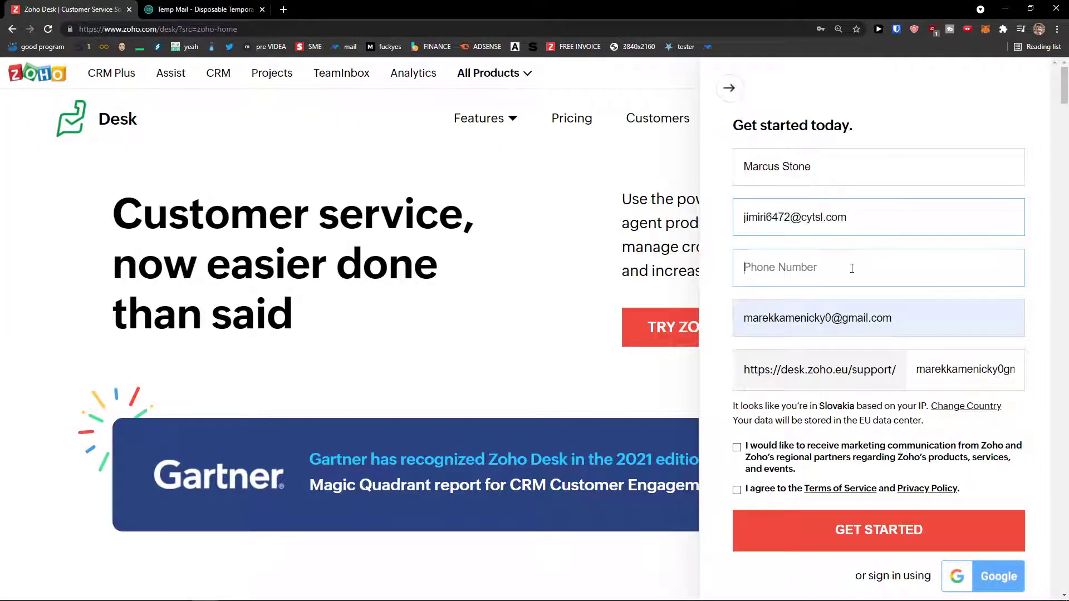
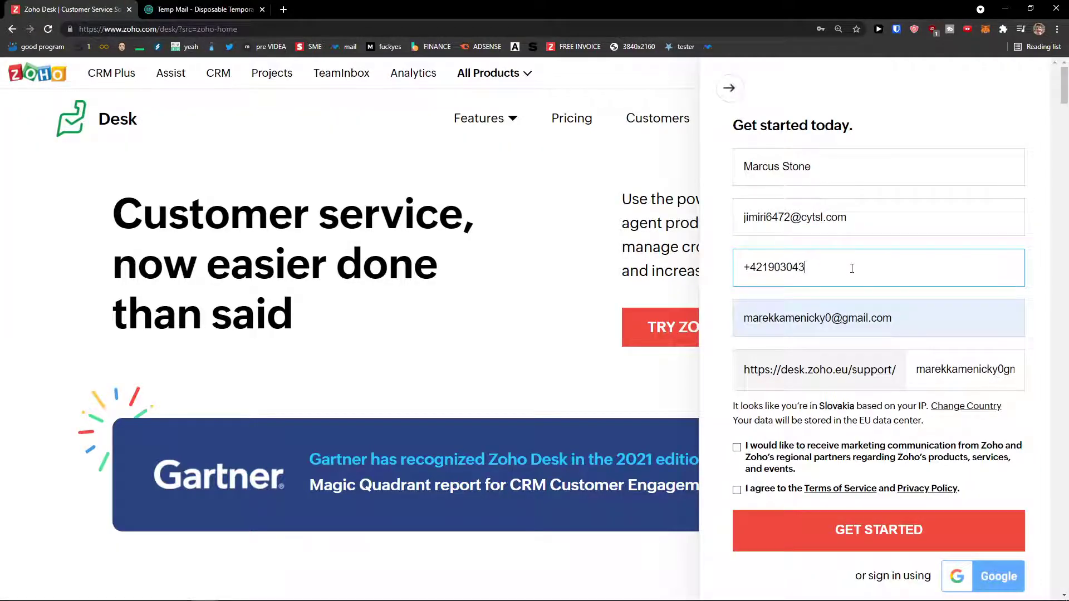
triple_click(853, 314)
key(BackSpace)
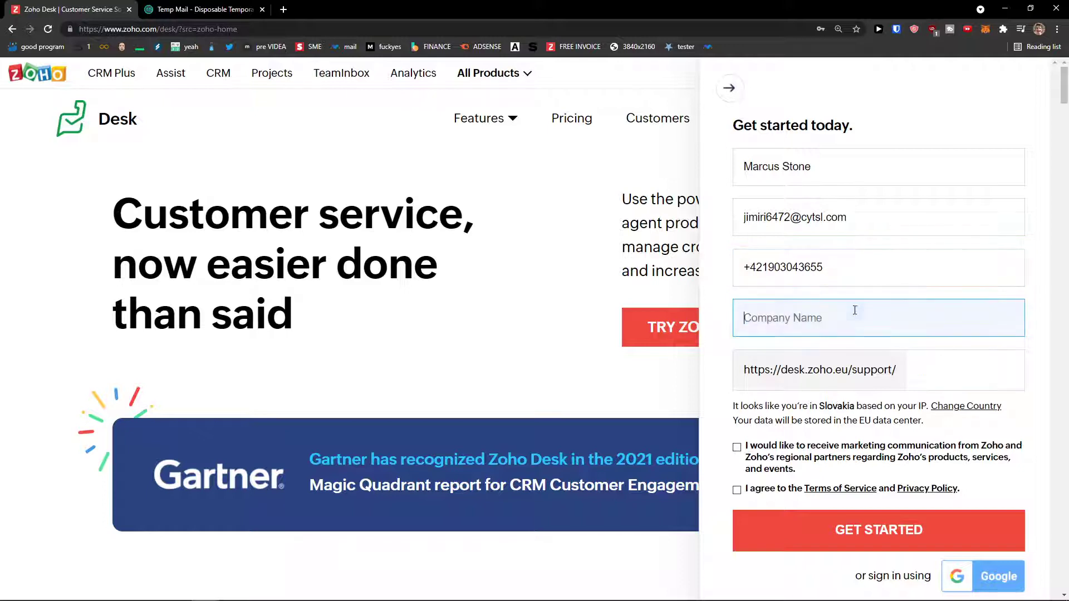
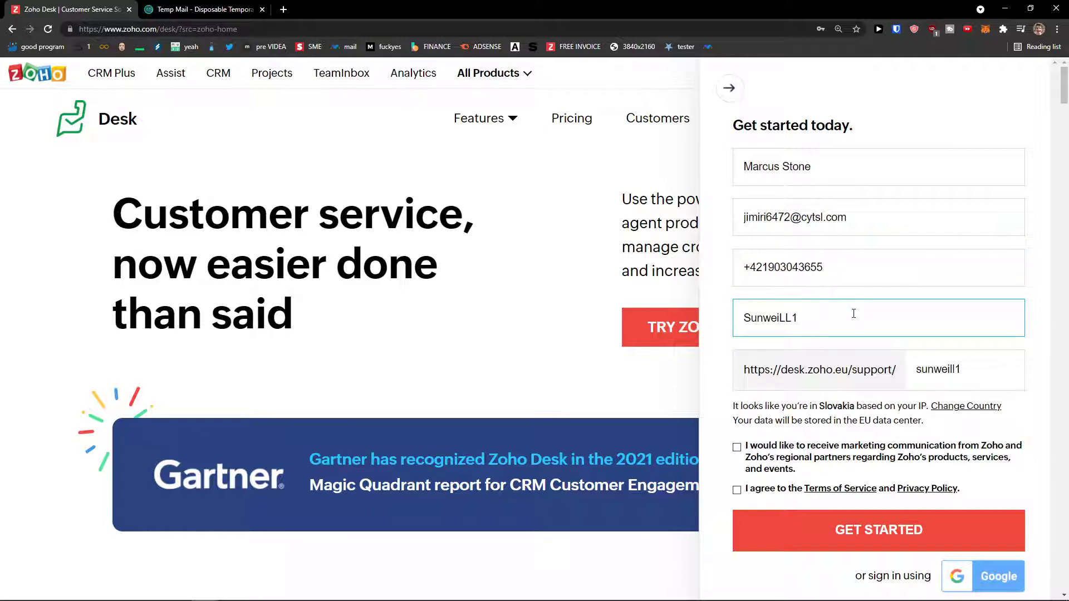
Step: Accept the terms of service and create the Zoho Desk account
scroll(751, 480, down, 1)
click(739, 491)
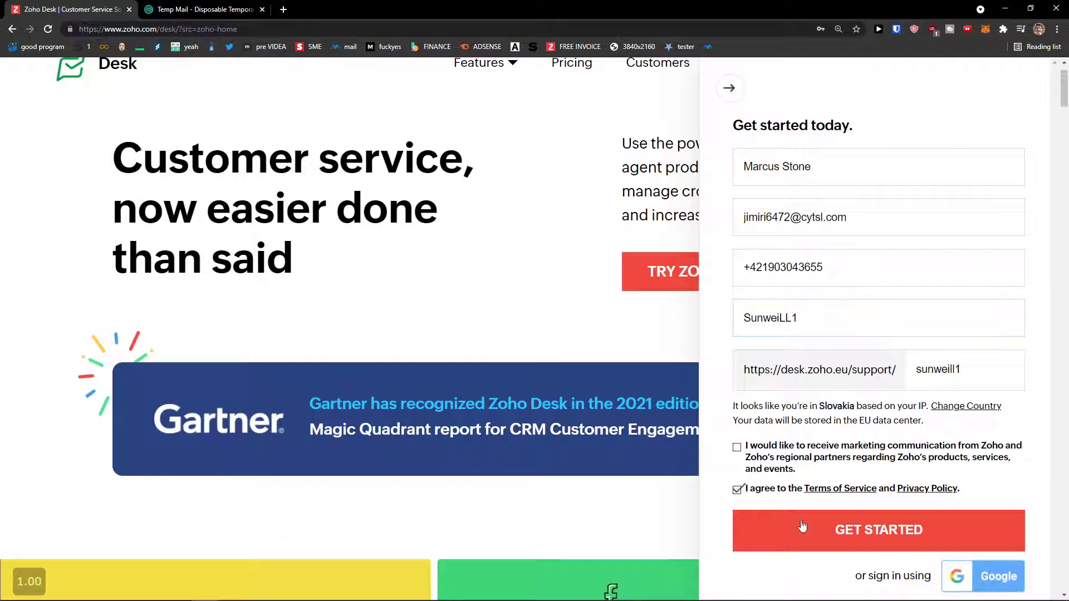
click(806, 530)
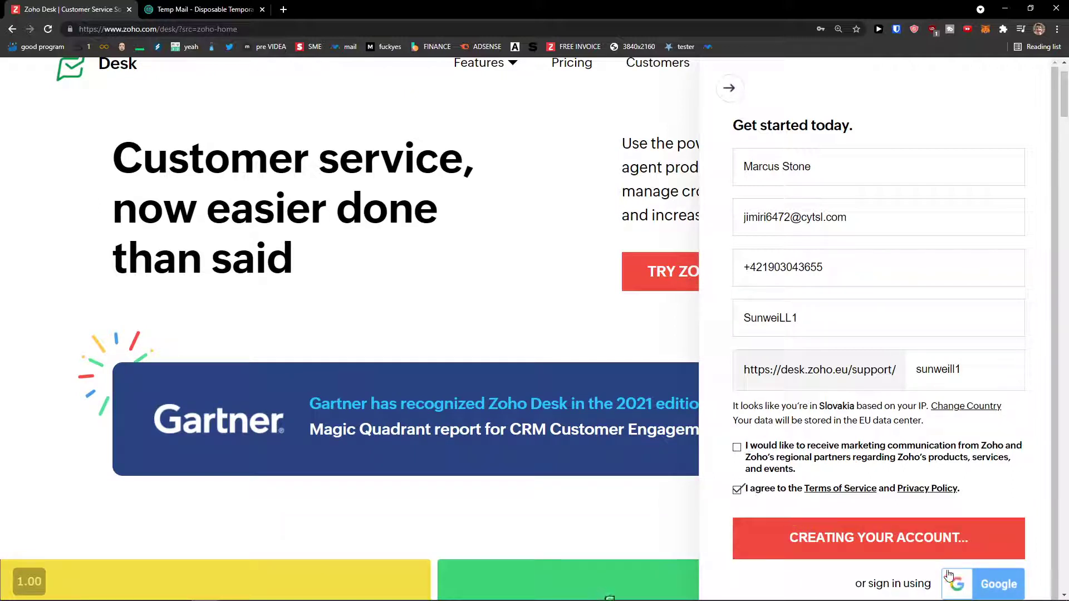
scroll(543, 480, up, 1)
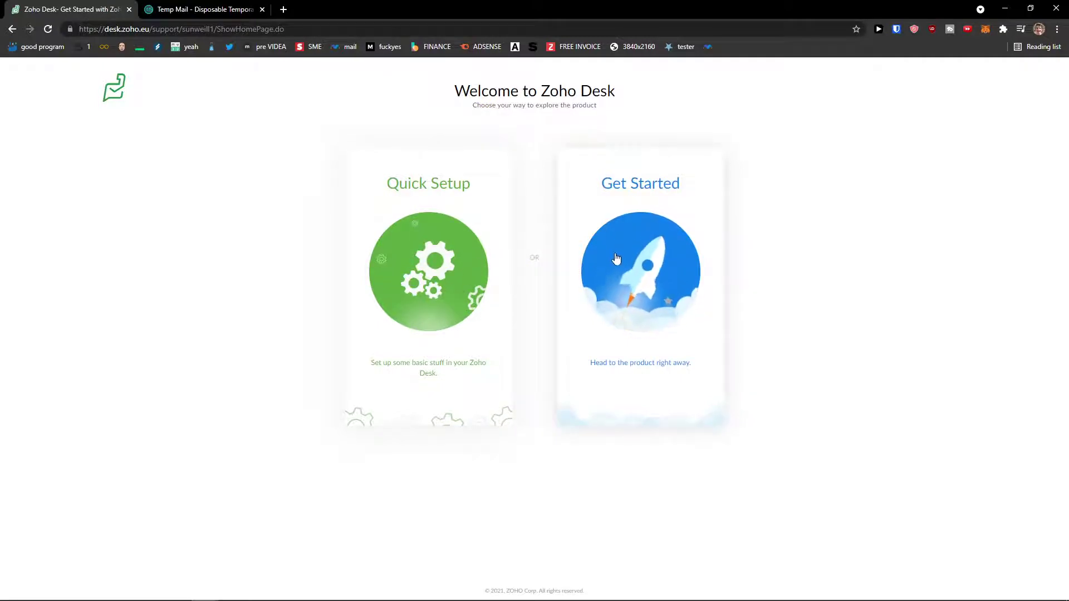
Step: Choose Quick Setup on the Welcome to Zoho Desk page
click(488, 212)
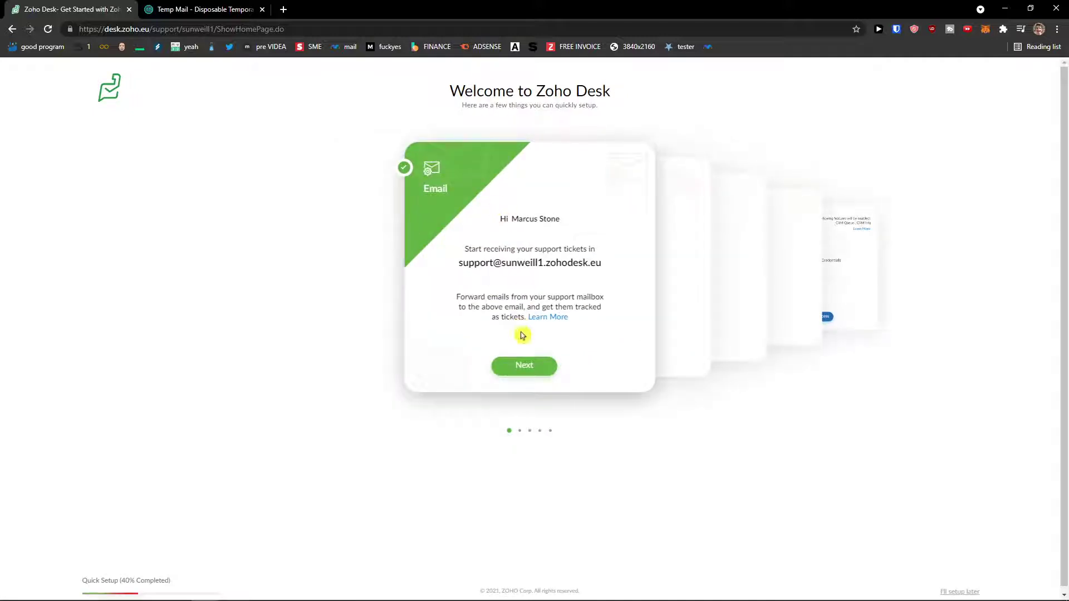
Step: Advance past the Email and Rebrand steps without a logo, reaching the empty Invite Agents fields
click(538, 369)
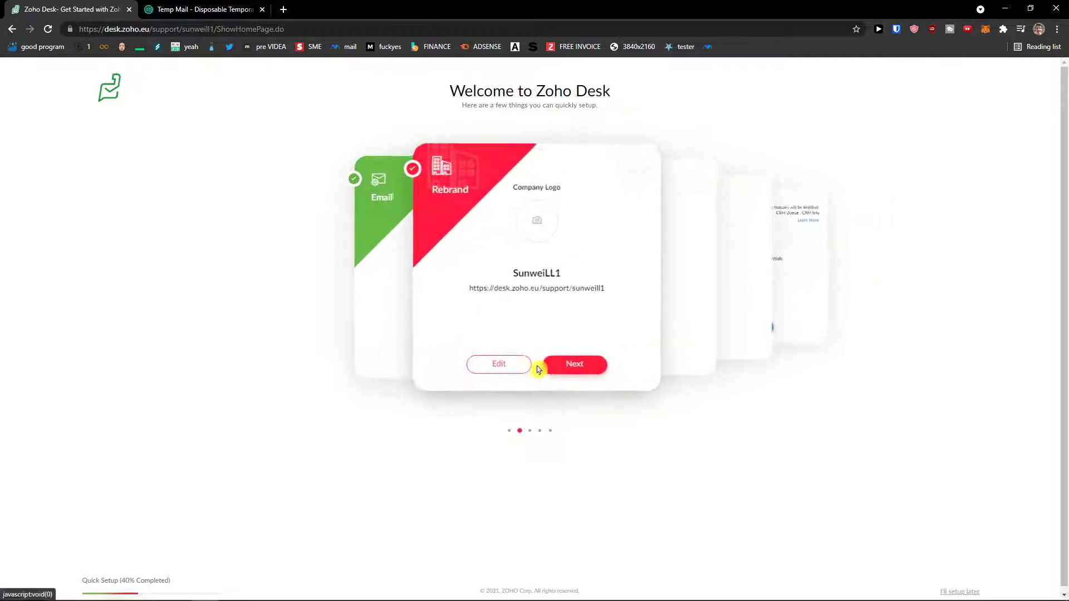
click(528, 229)
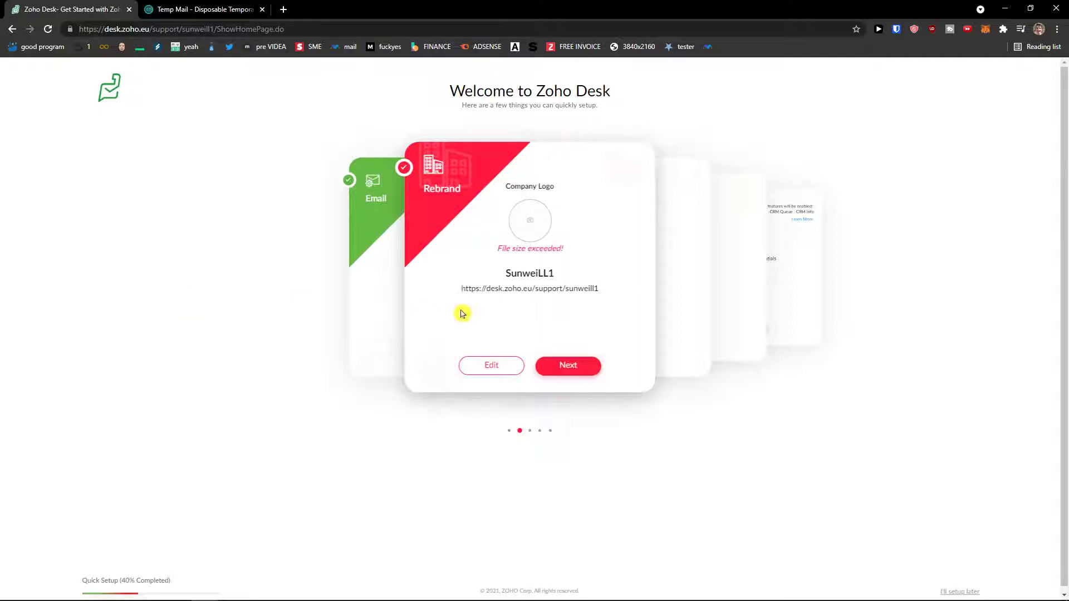
click(573, 371)
click(478, 276)
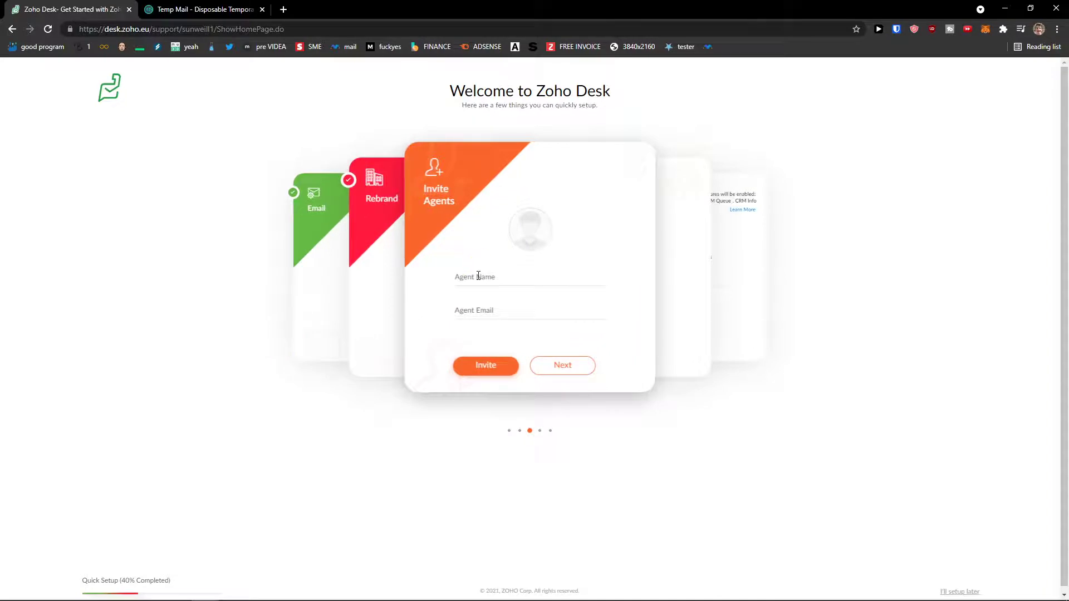
click(504, 291)
click(507, 273)
click(499, 310)
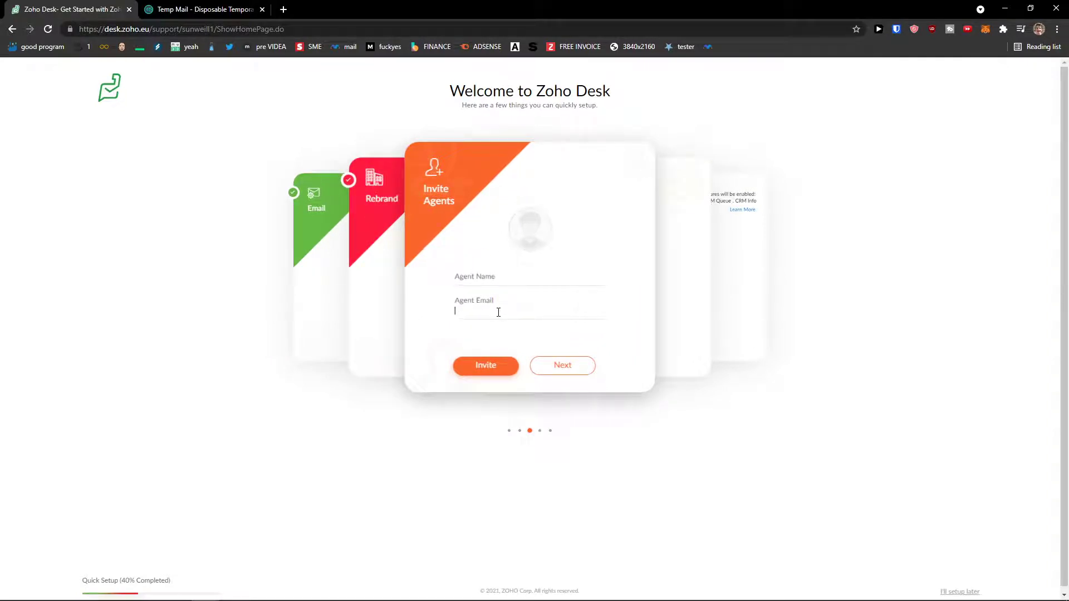
Step: Skip inviting agents, then view the Live Chat and Social channel details, returning to Channels
click(567, 365)
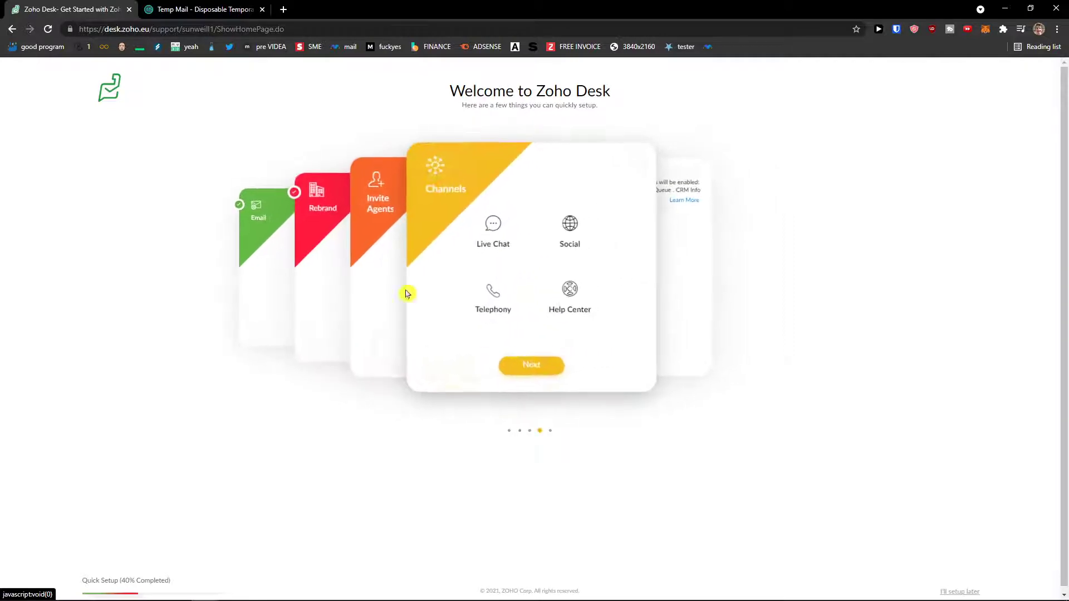
click(502, 239)
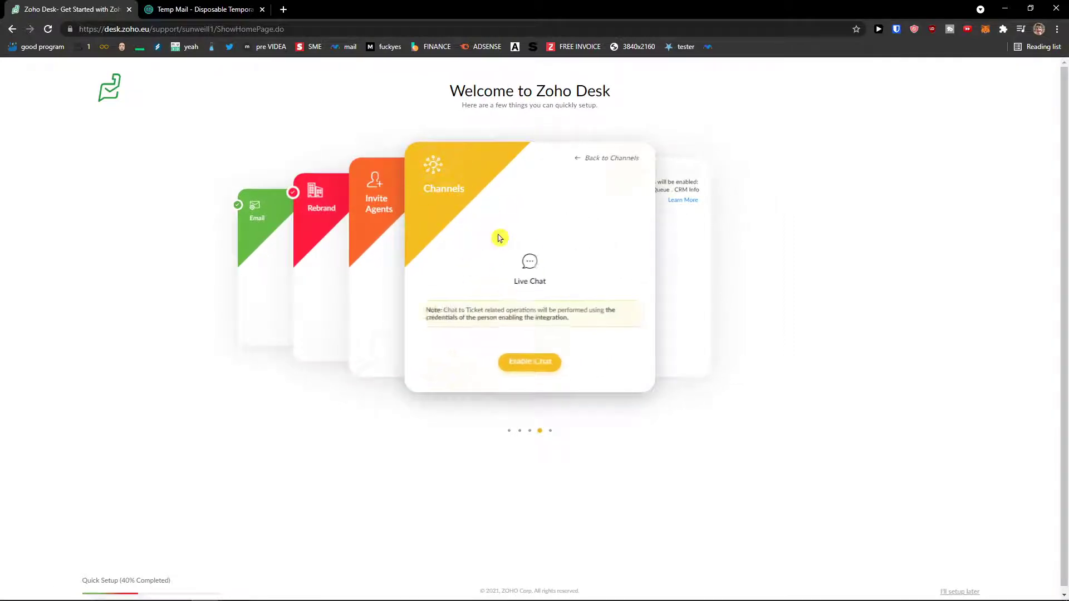
click(609, 160)
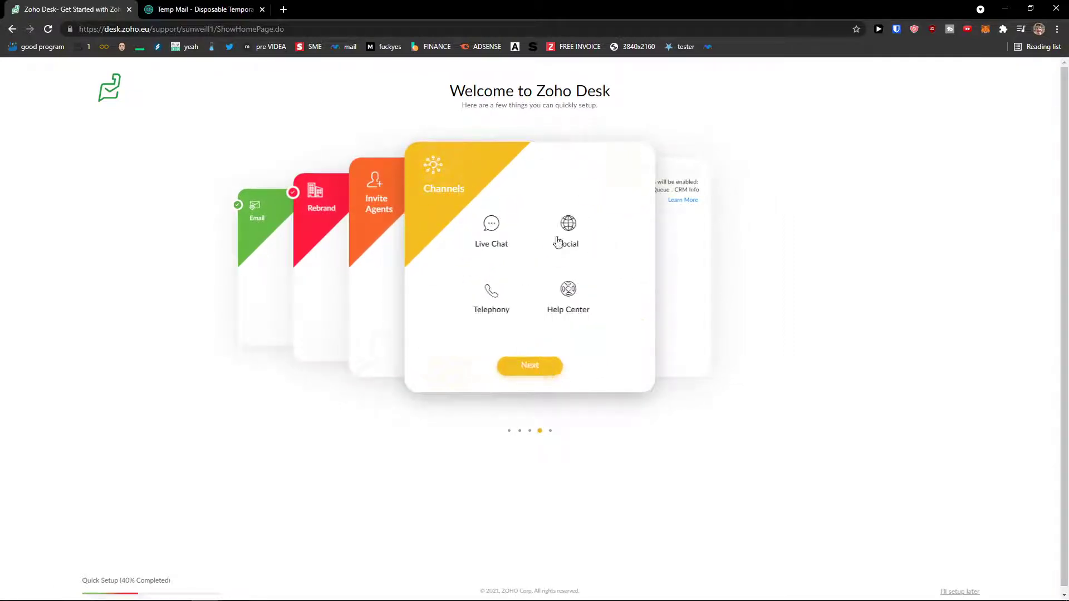
click(567, 228)
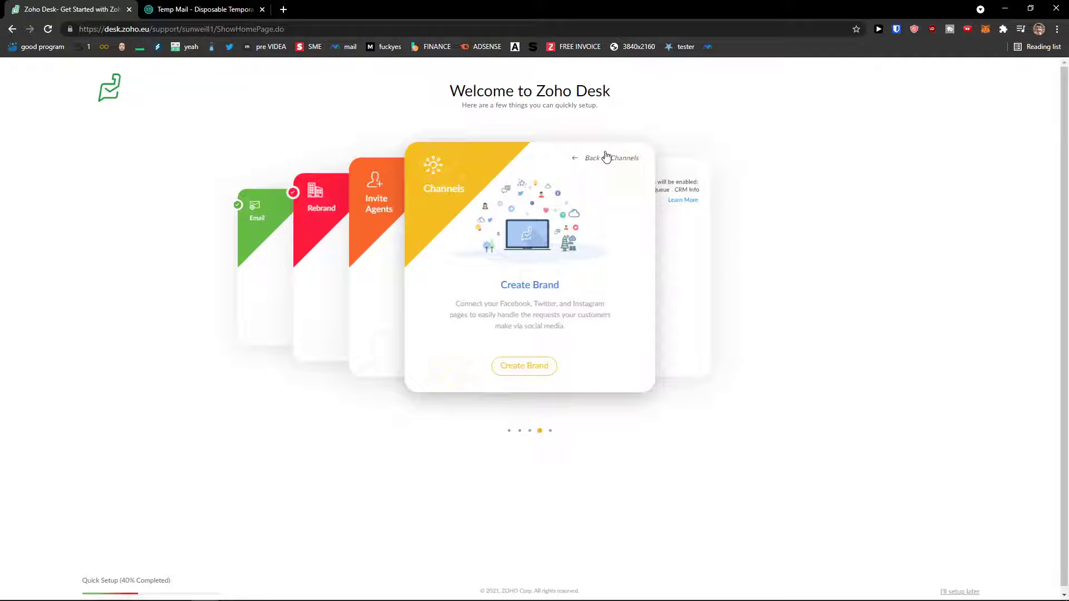
click(600, 161)
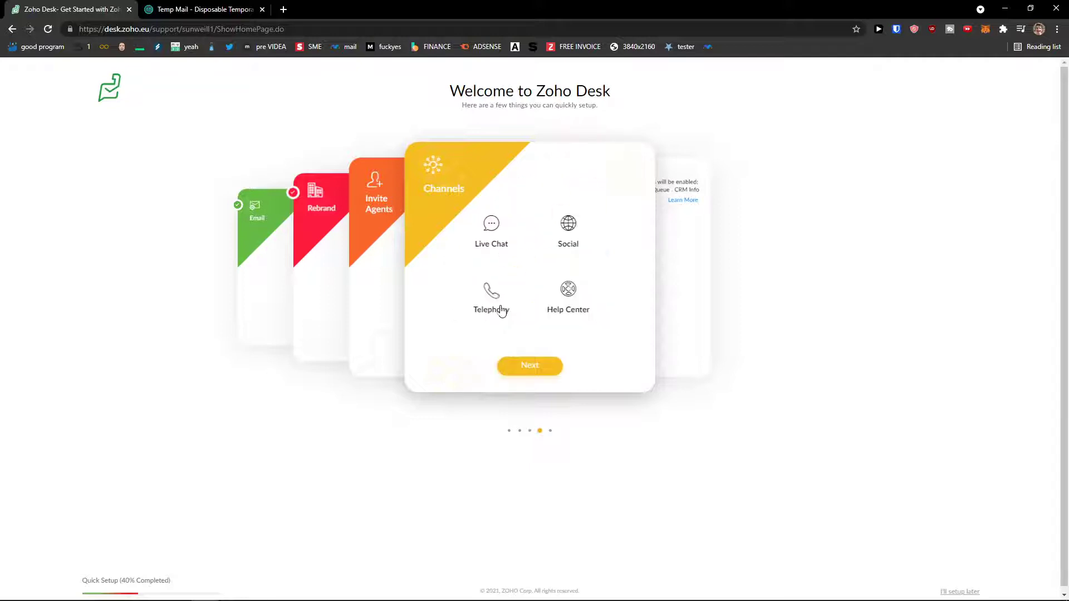
click(506, 245)
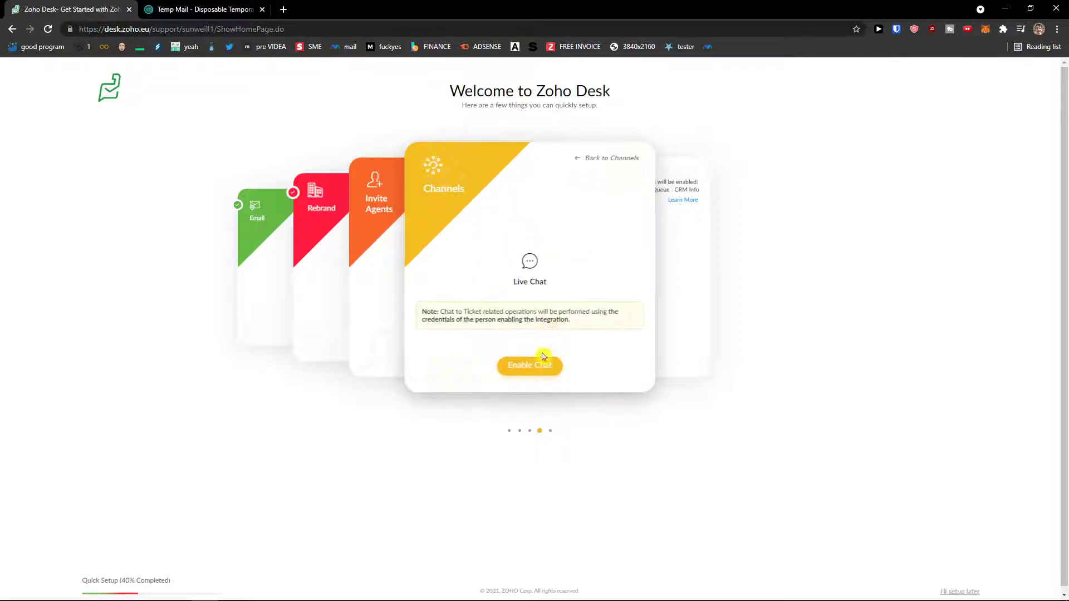
click(589, 161)
Step: Advance to the Zoho CRM step, leave Administrator Email blank, and finish setup into Tickets
click(529, 366)
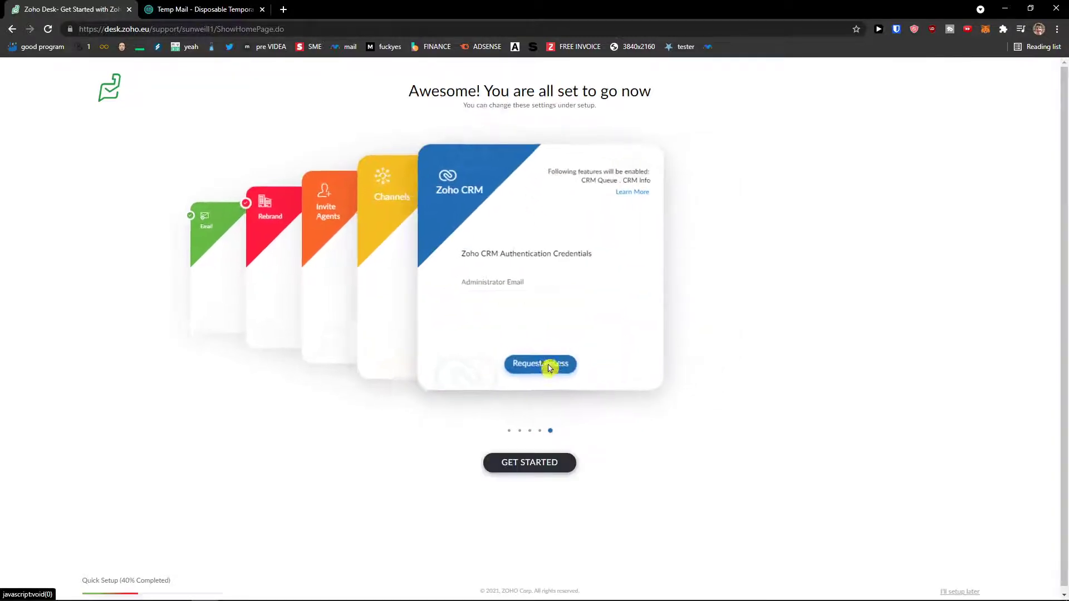
drag(451, 255, 576, 265)
click(570, 295)
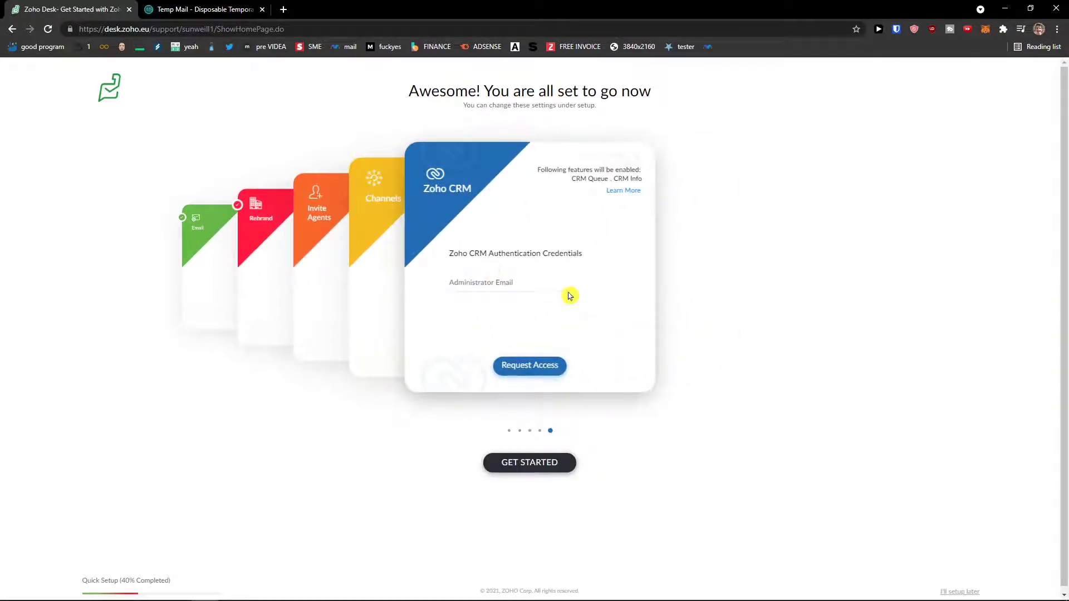
click(567, 284)
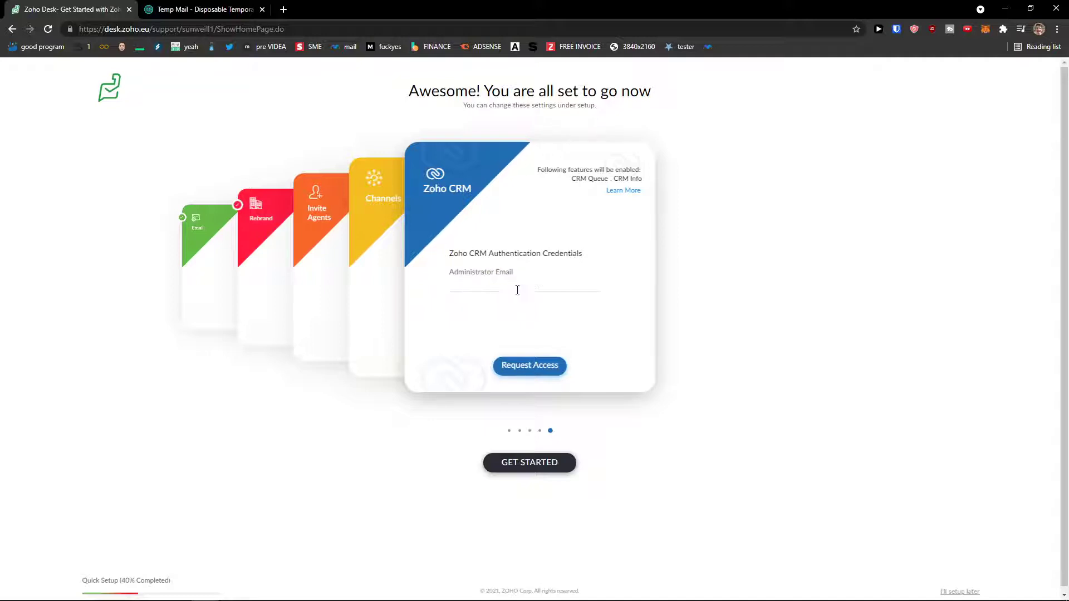
drag(452, 255, 573, 256)
click(583, 279)
click(580, 284)
click(463, 265)
click(514, 284)
click(549, 462)
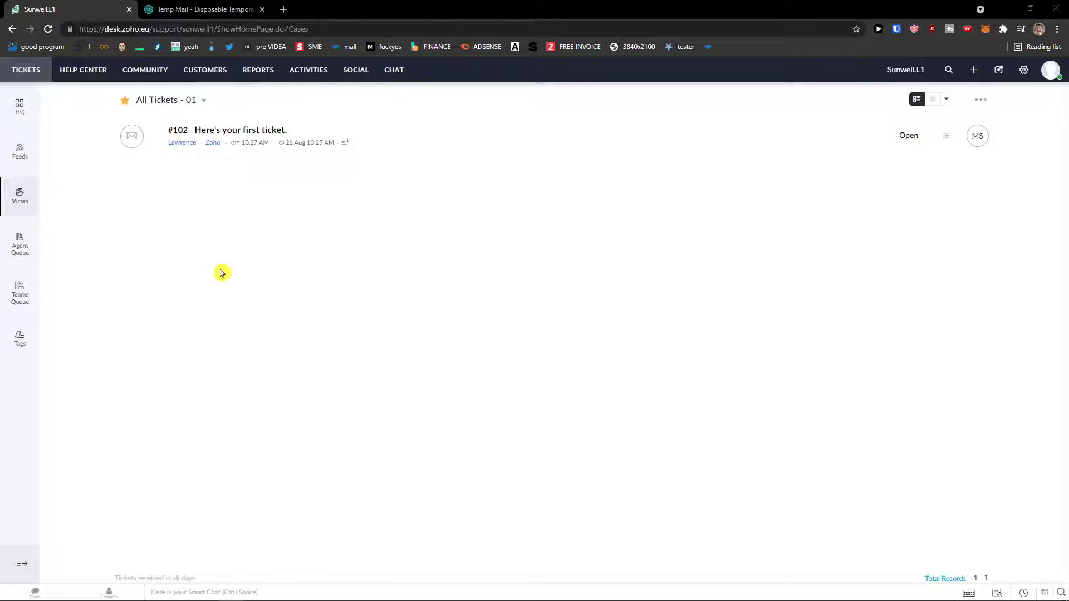
Step: Open the HQ dashboard showing bandwidth, Live Traffic and 1 Online Agent
click(23, 115)
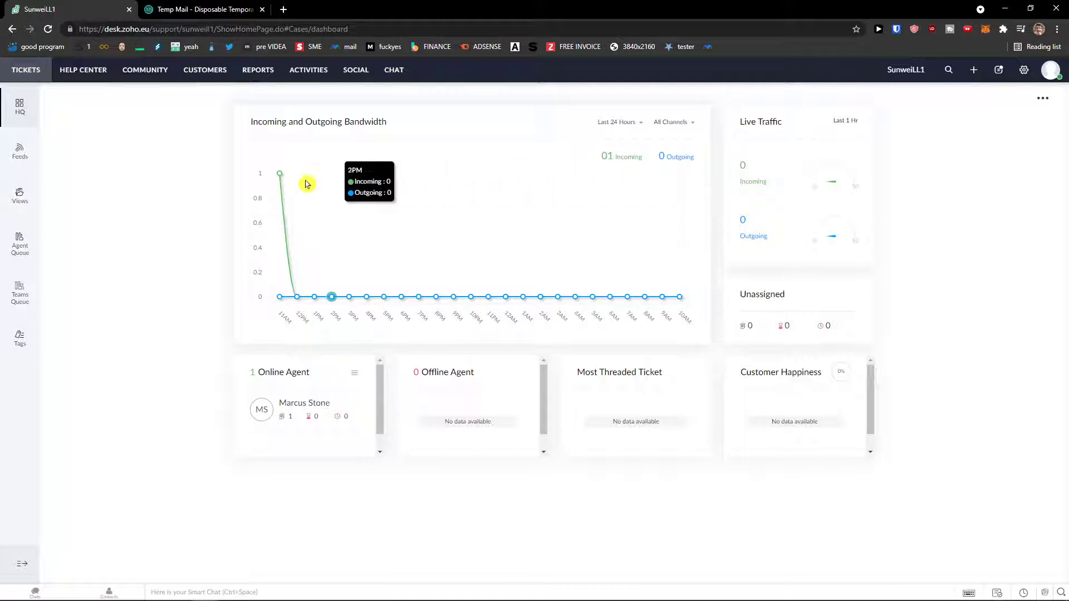
Step: Post a one-character status in Feeds, then return to All Tickets showing ticket #102
click(22, 152)
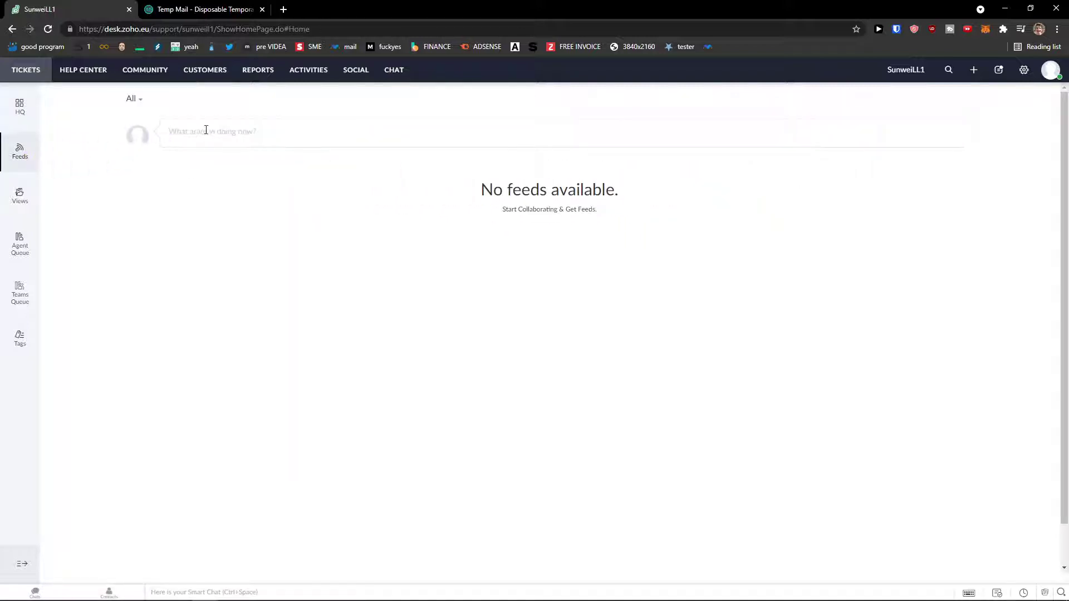
click(209, 130)
text(s)
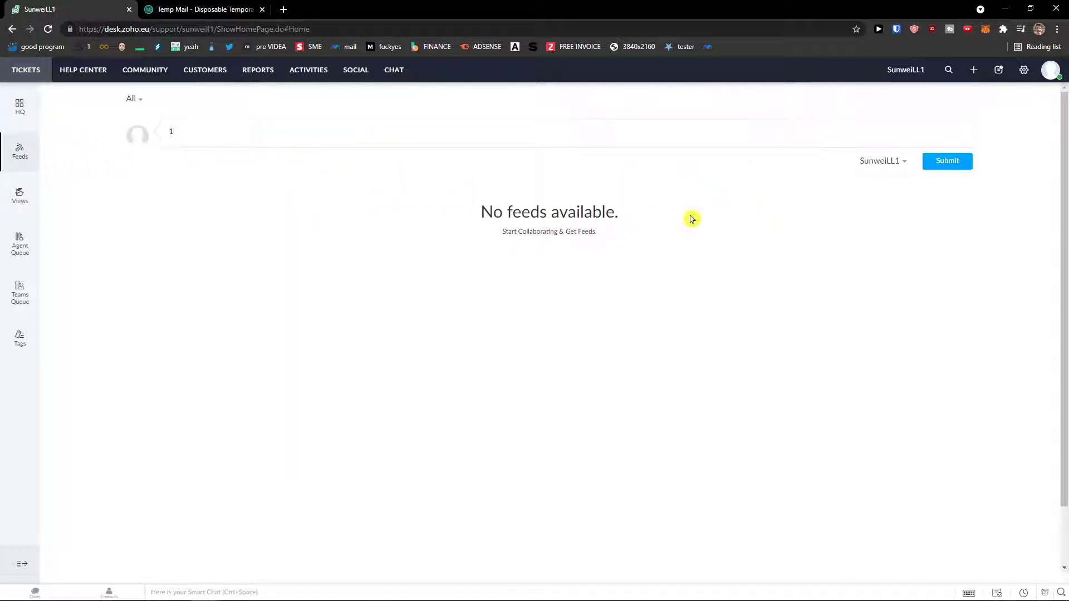
click(958, 167)
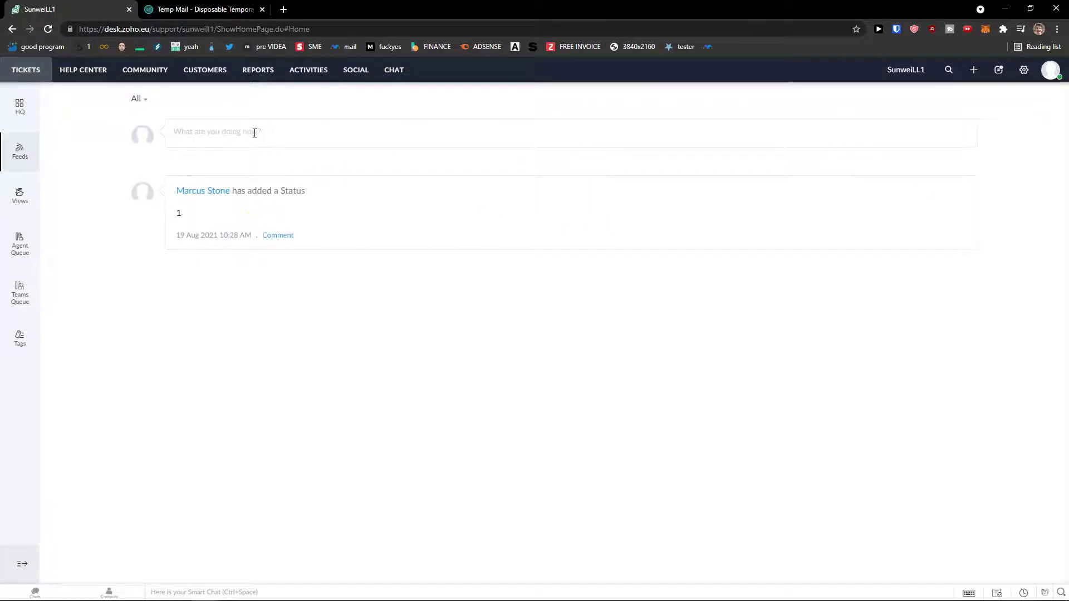
click(31, 199)
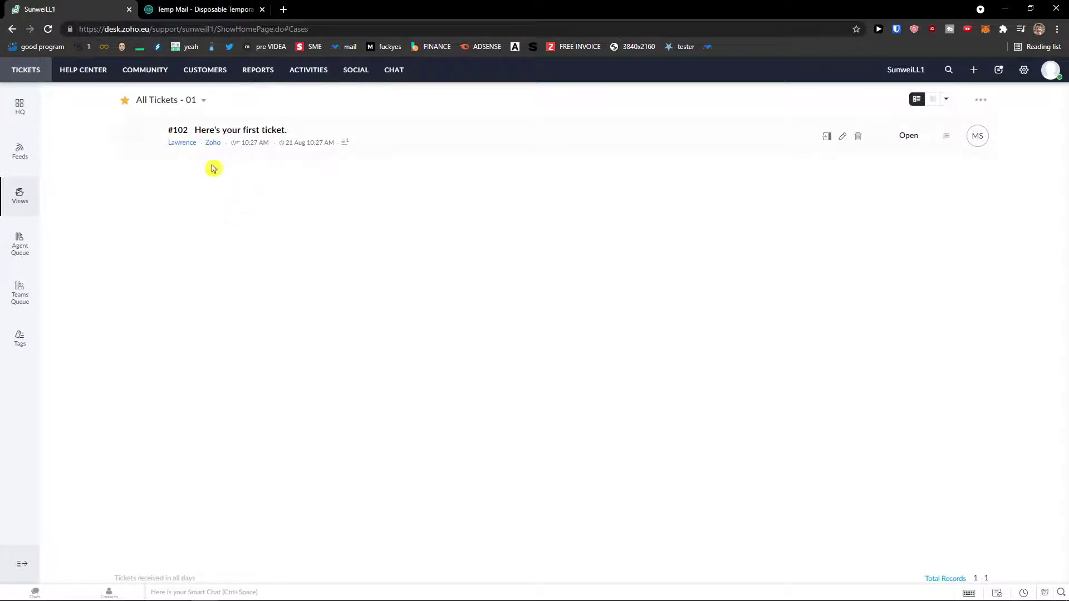
click(23, 258)
click(443, 278)
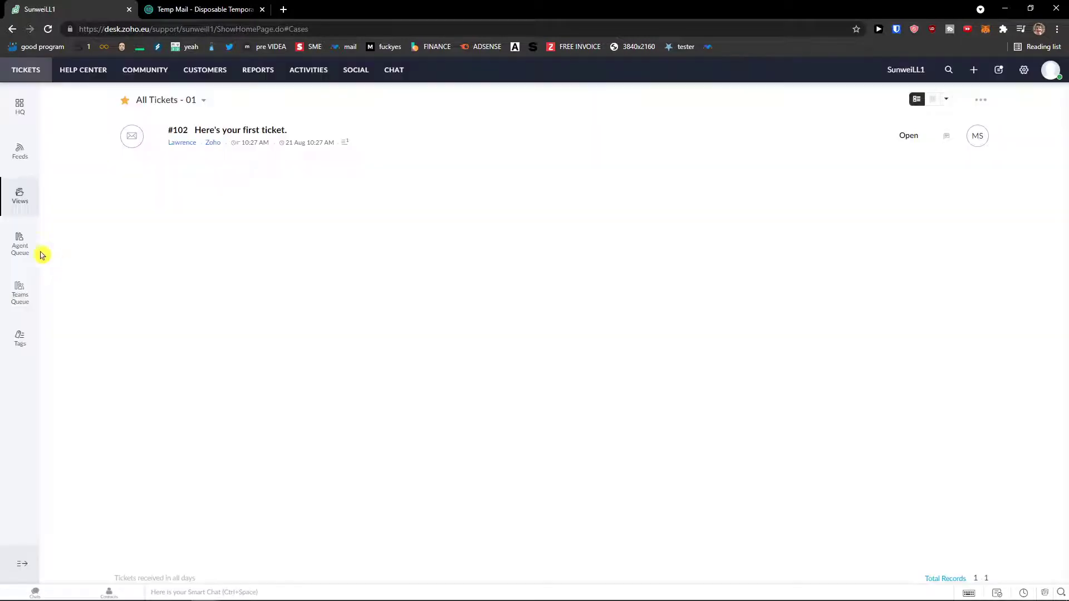
click(22, 303)
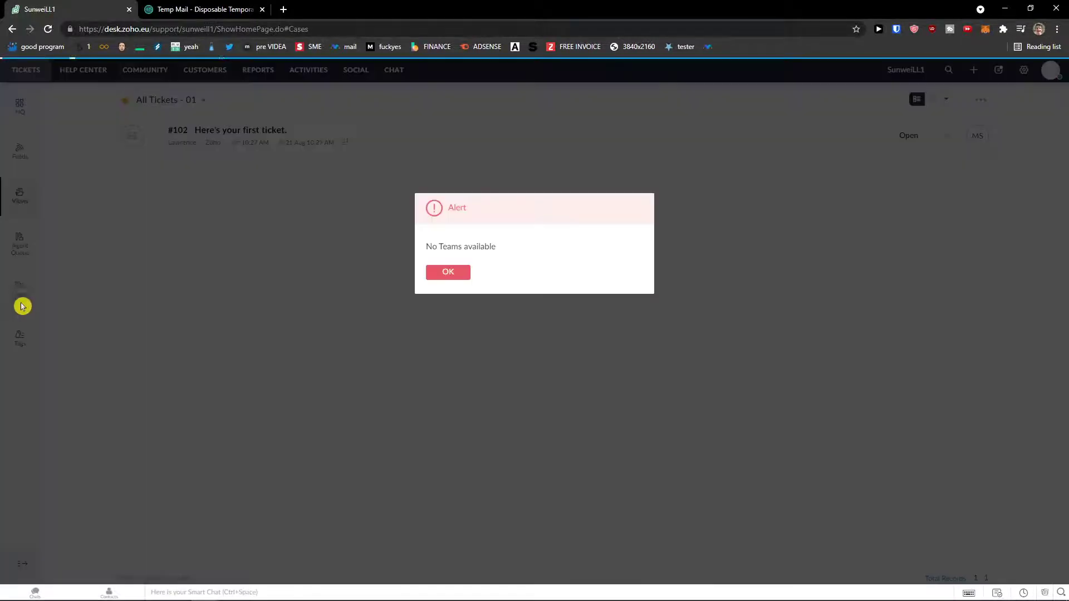
click(427, 274)
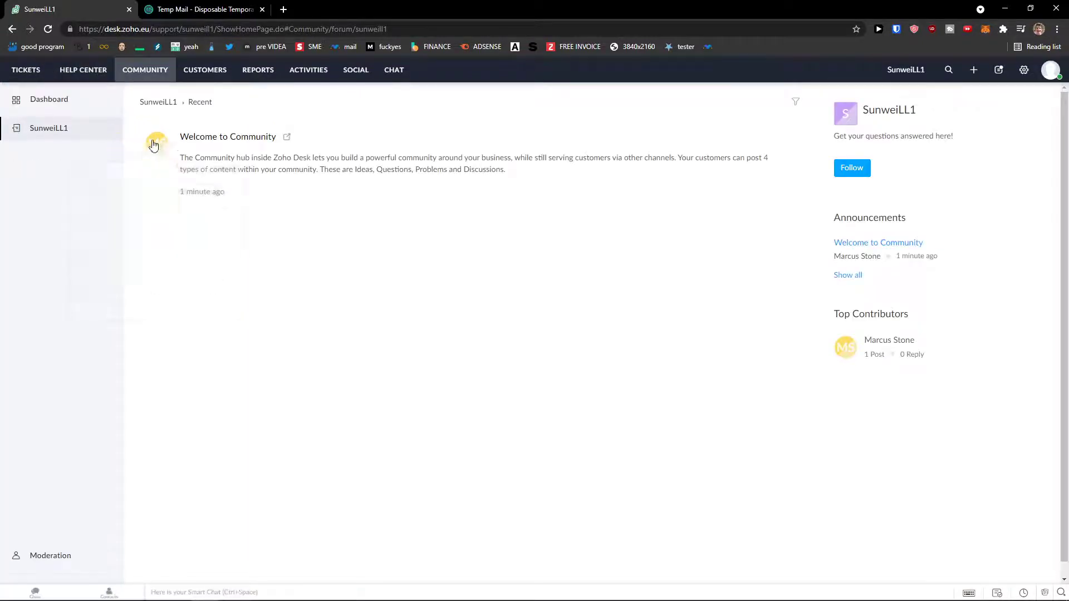
Step: Browse Contacts, Accounts, Reports and Activities, viewing the empty Calls and Tasks lists
mouse_move(217, 176)
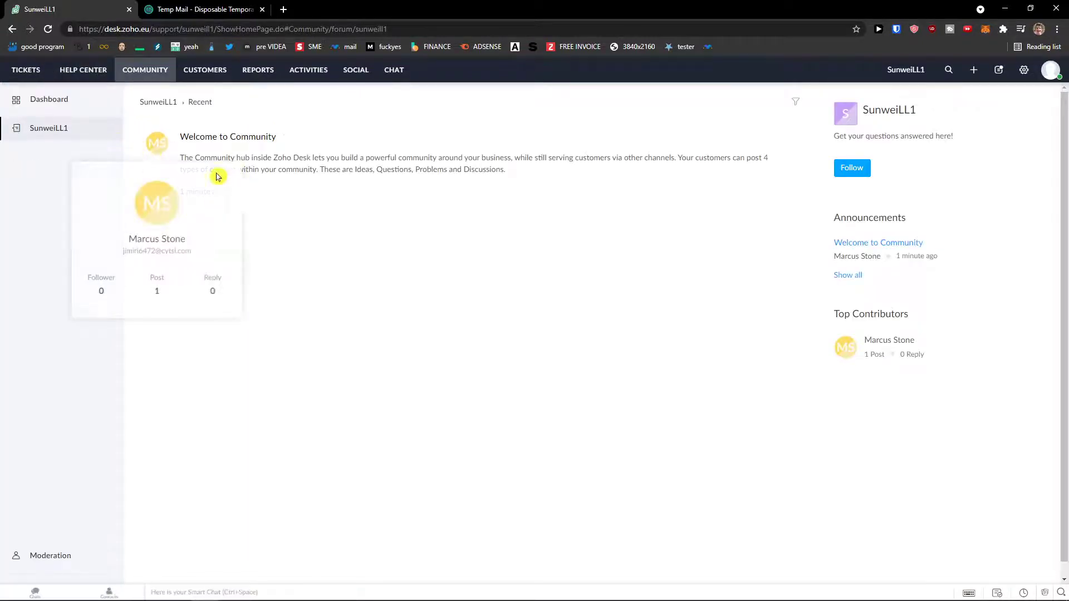
click(205, 69)
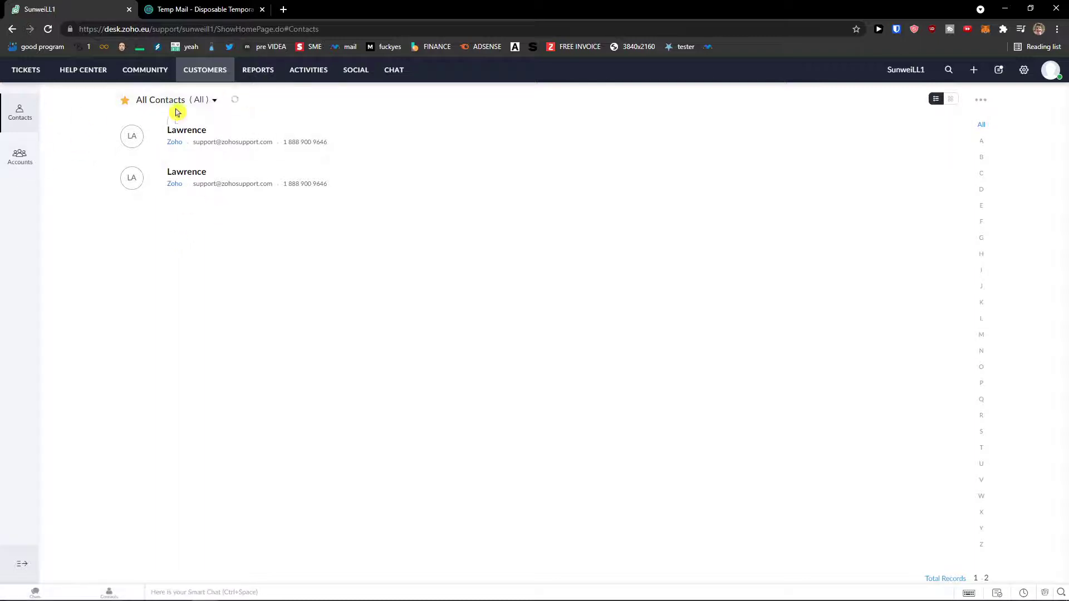
click(32, 156)
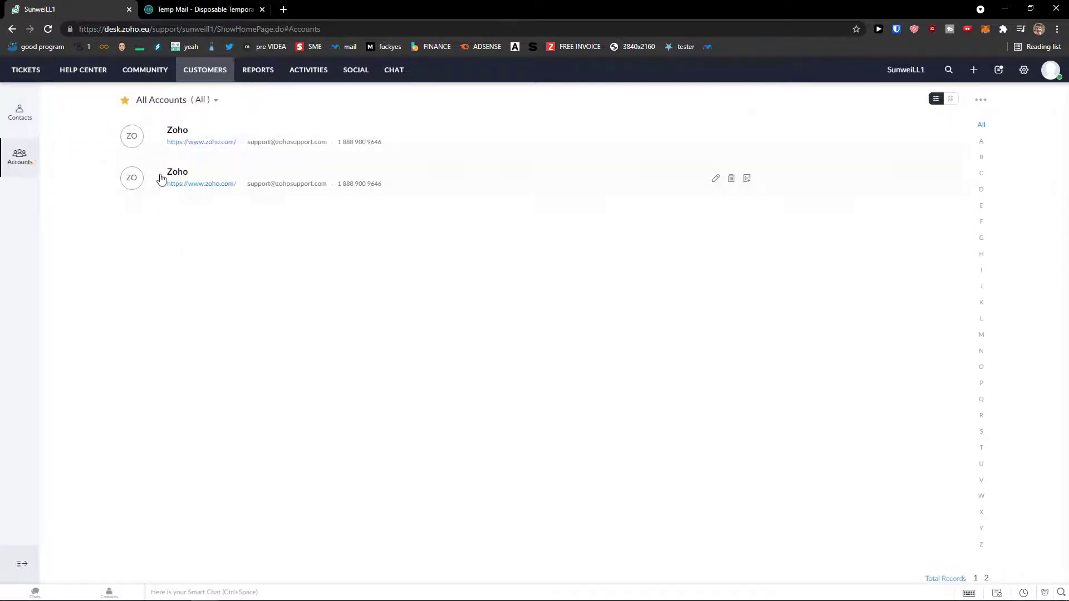
click(268, 74)
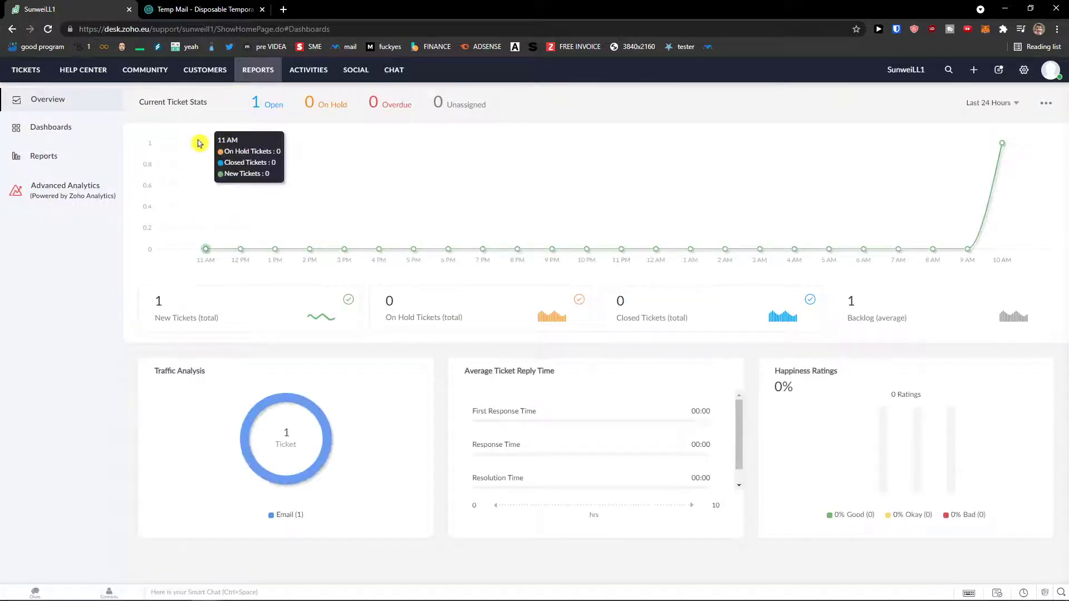
click(322, 73)
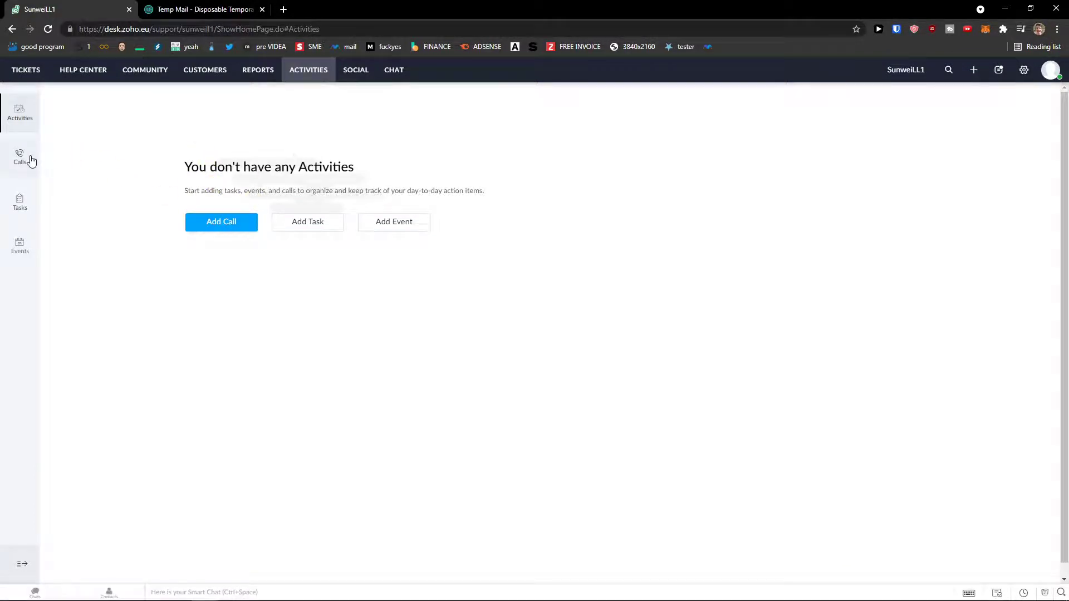
click(31, 161)
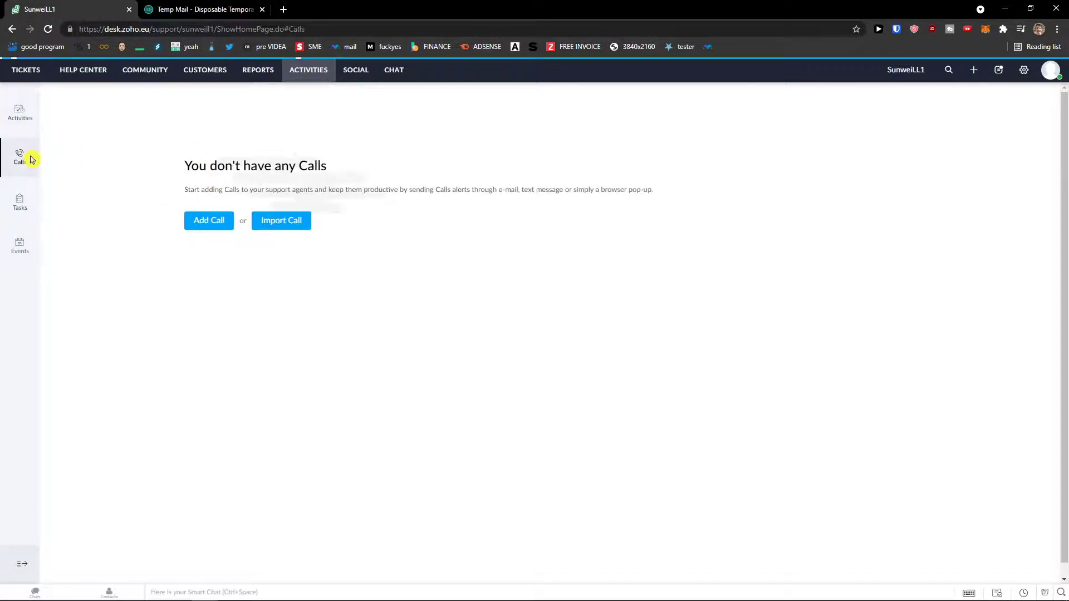
click(32, 223)
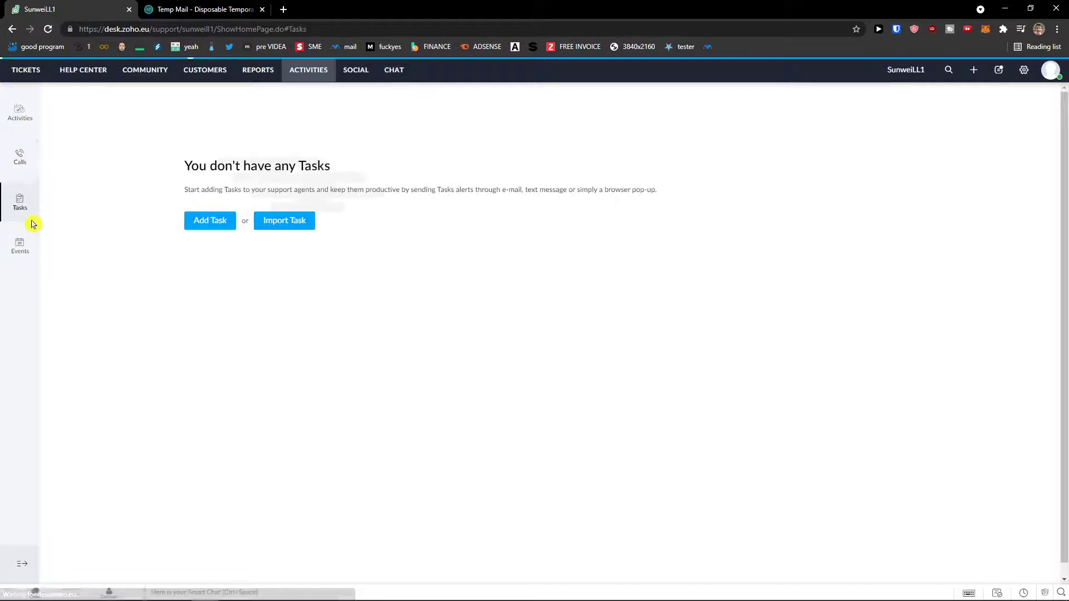
click(356, 73)
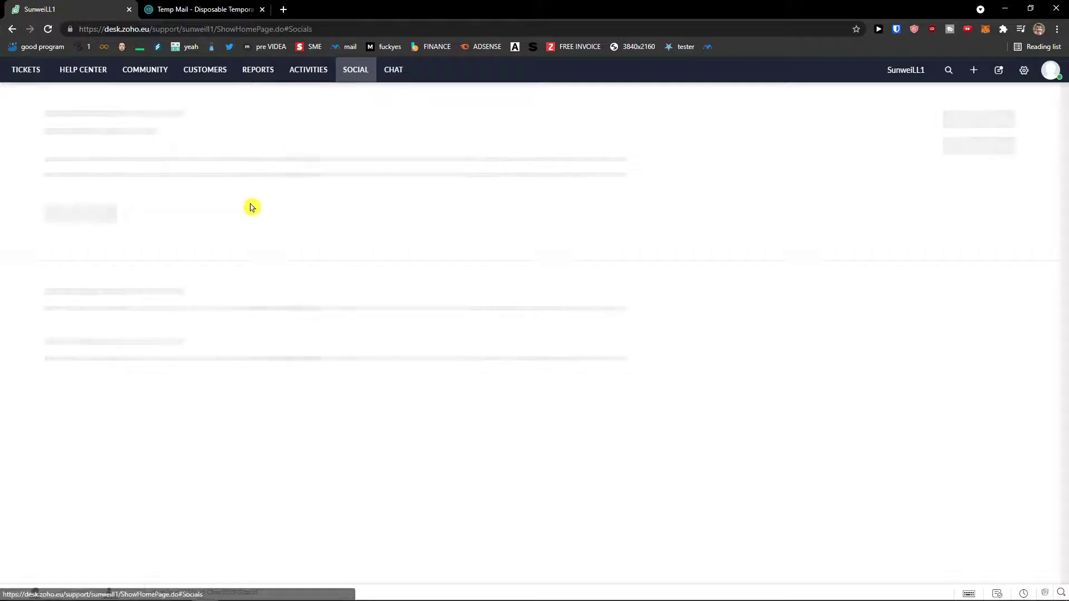
Step: Open the Add Ticket form, then return to Social, go to Chat and choose Enable Chat
click(975, 70)
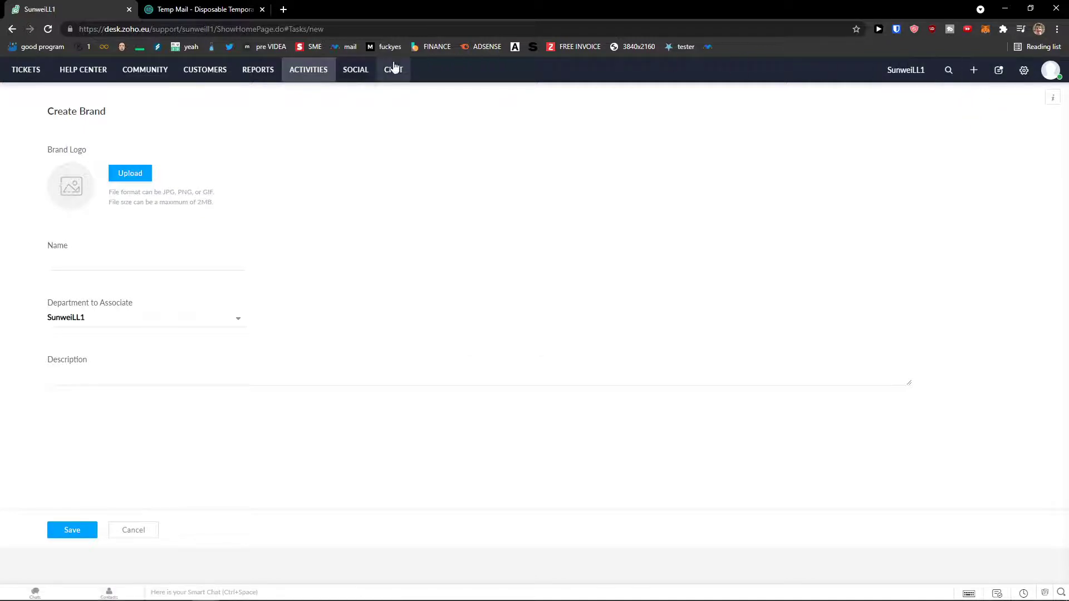
click(364, 70)
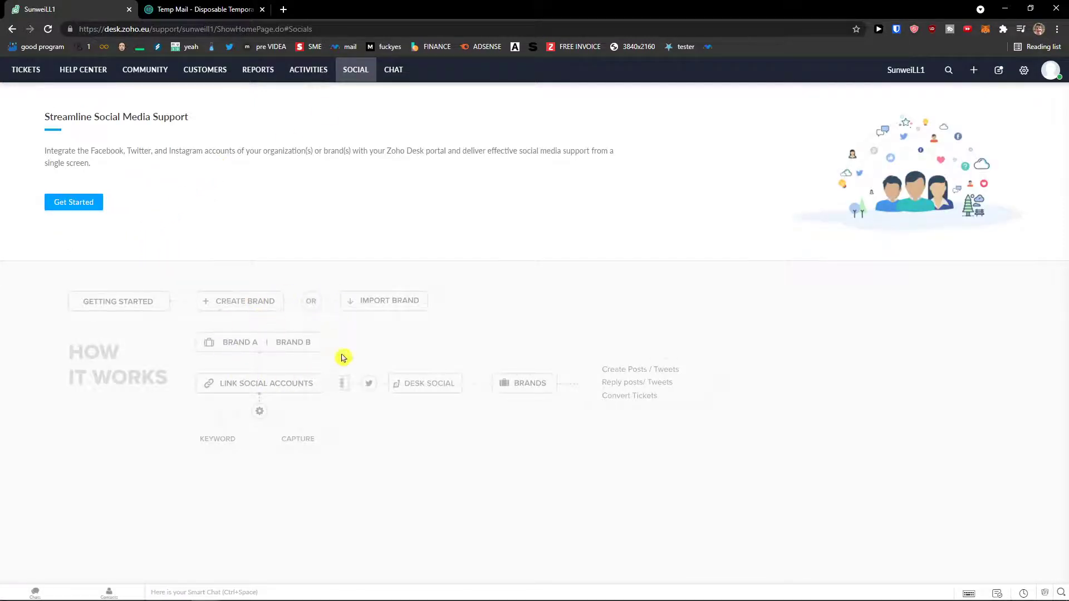
click(397, 73)
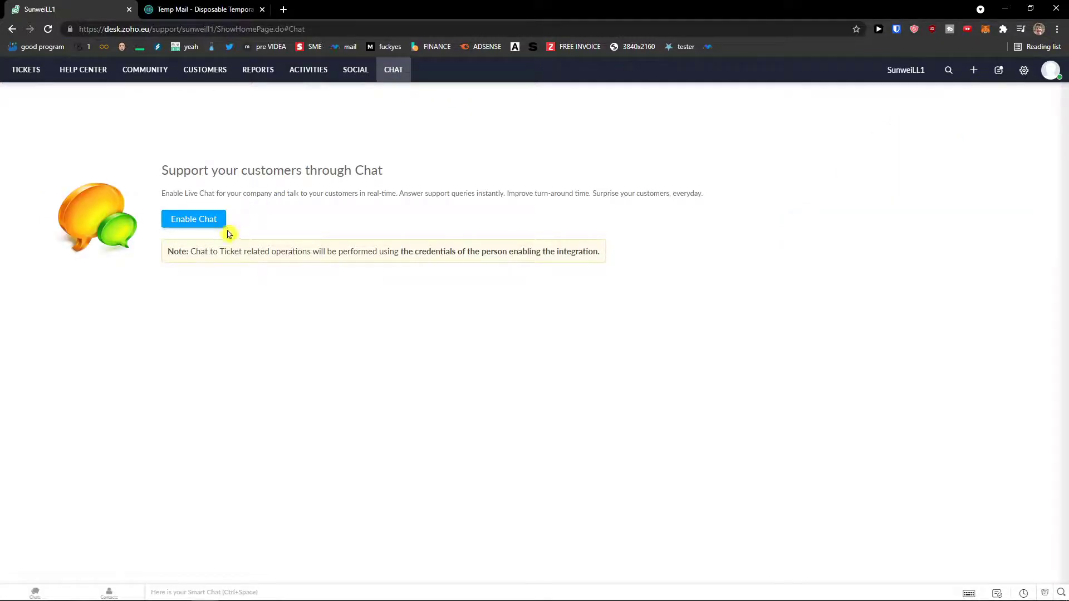
drag(192, 251, 644, 251)
click(668, 251)
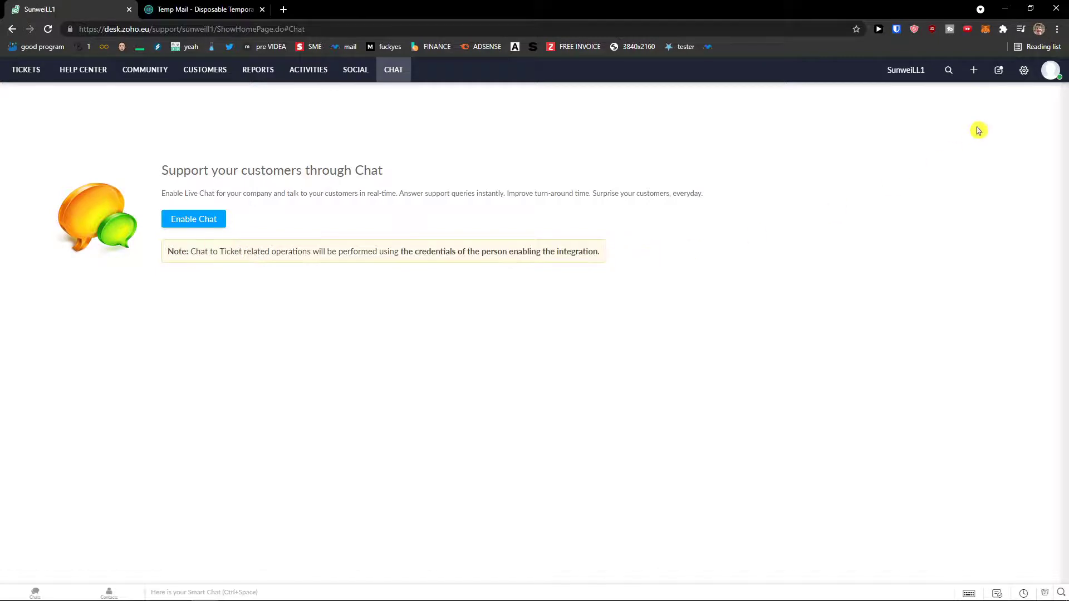
click(48, 28)
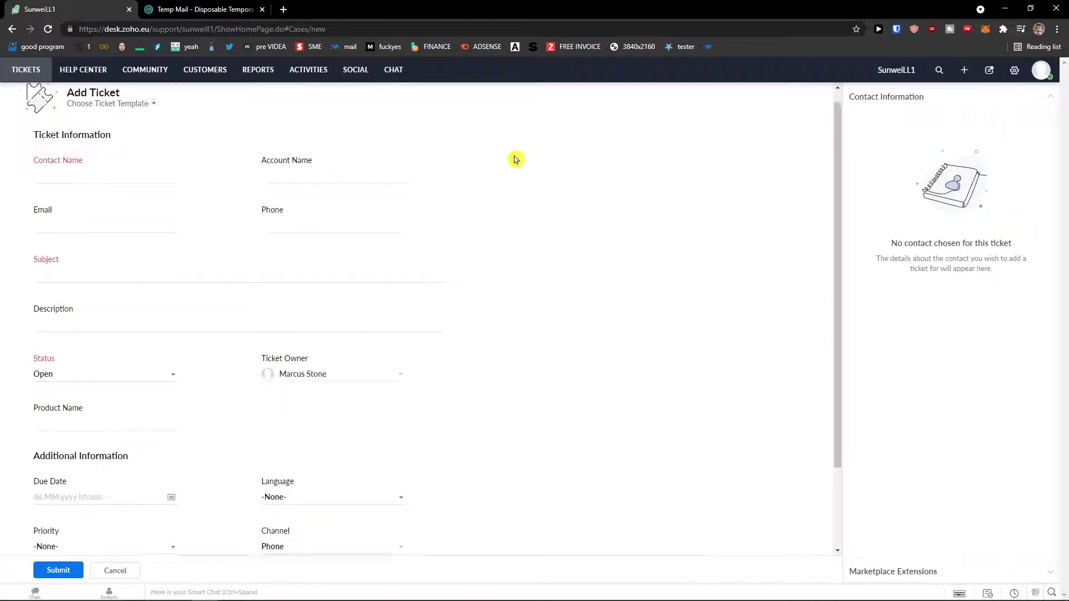
Step: Return to the All Tickets list and open ticket #102, 'Here's your first ticket.'
click(34, 74)
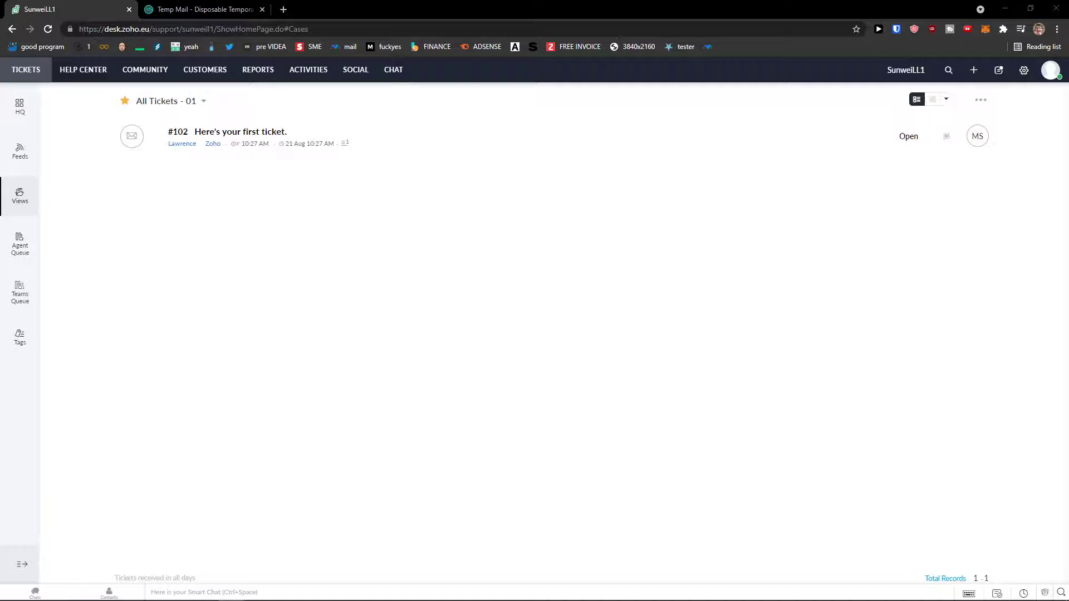
click(256, 133)
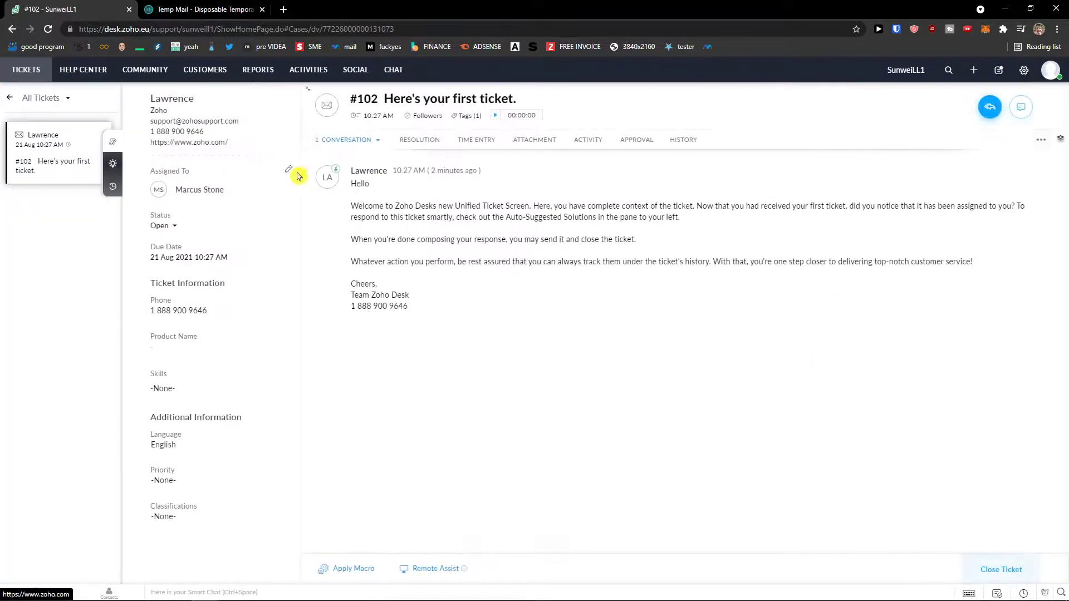
Step: Zoom in and review ticket #102's conversation threads and suggested articles
key(ctrl+plus)
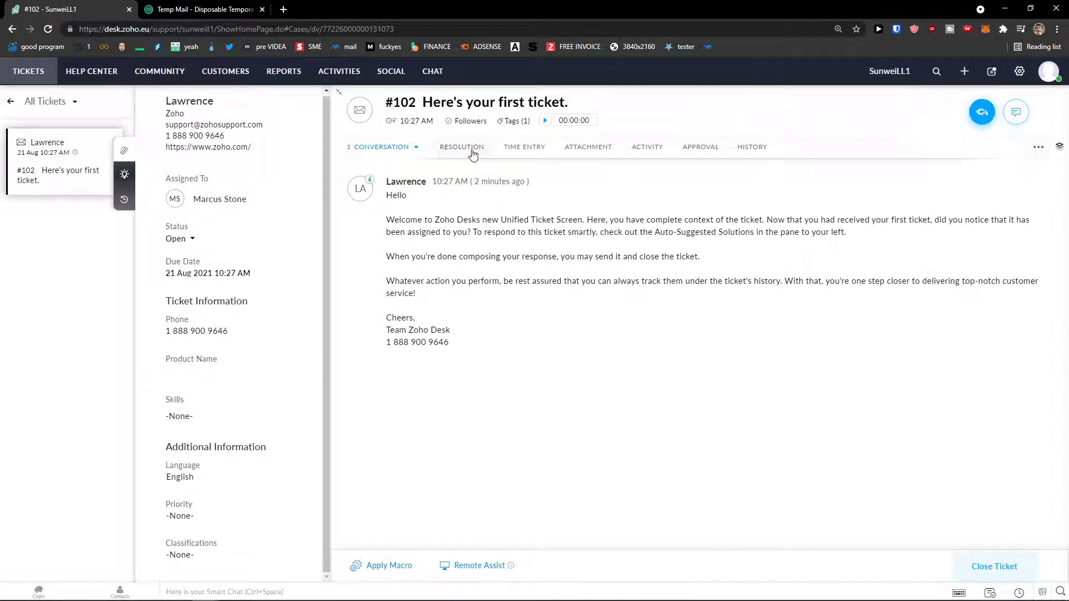
click(418, 148)
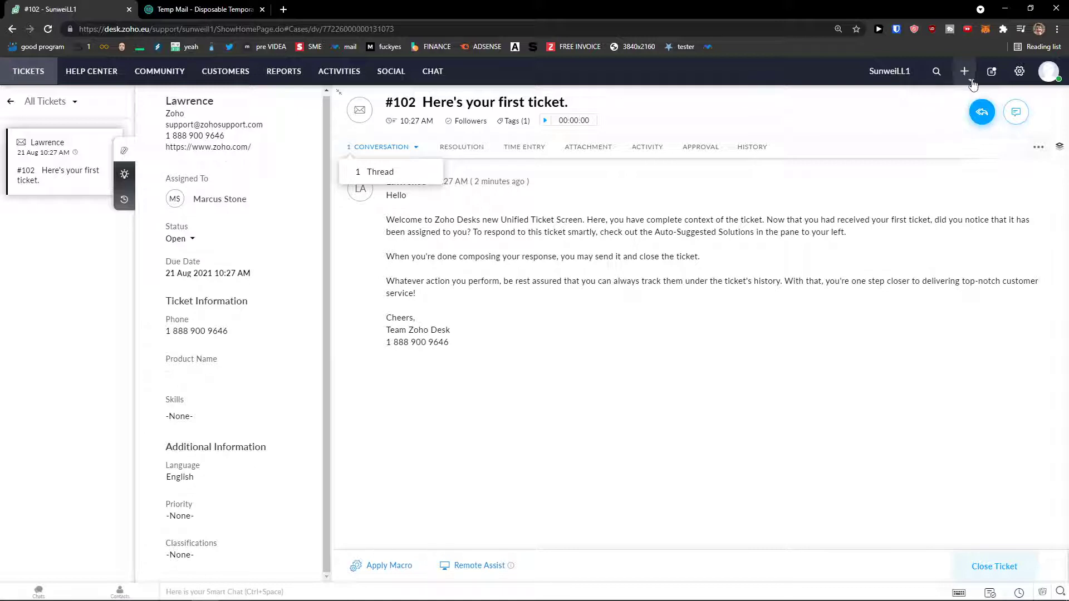
click(72, 168)
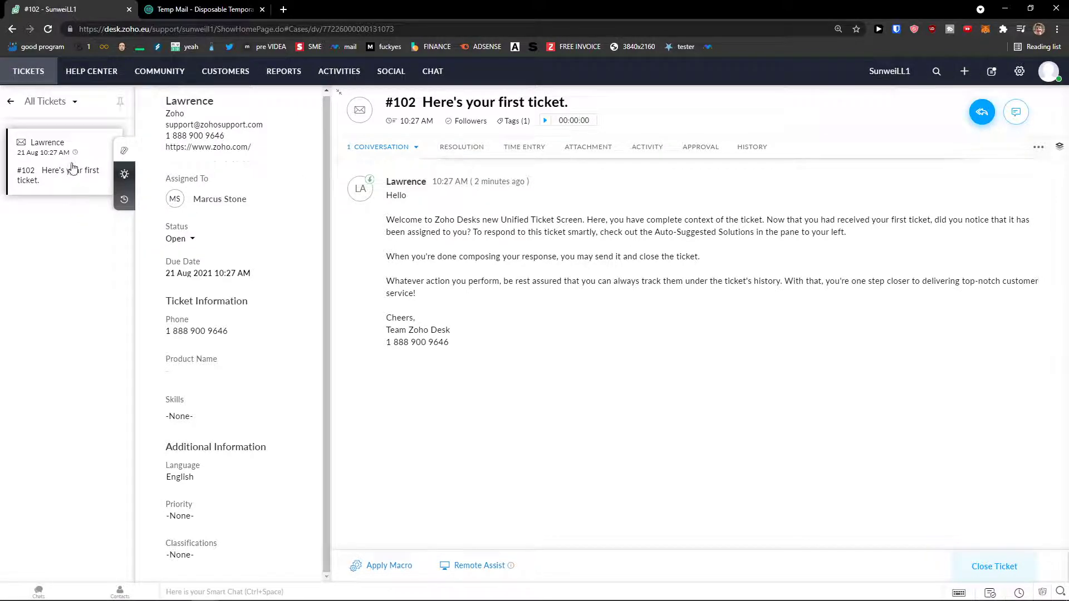
click(125, 175)
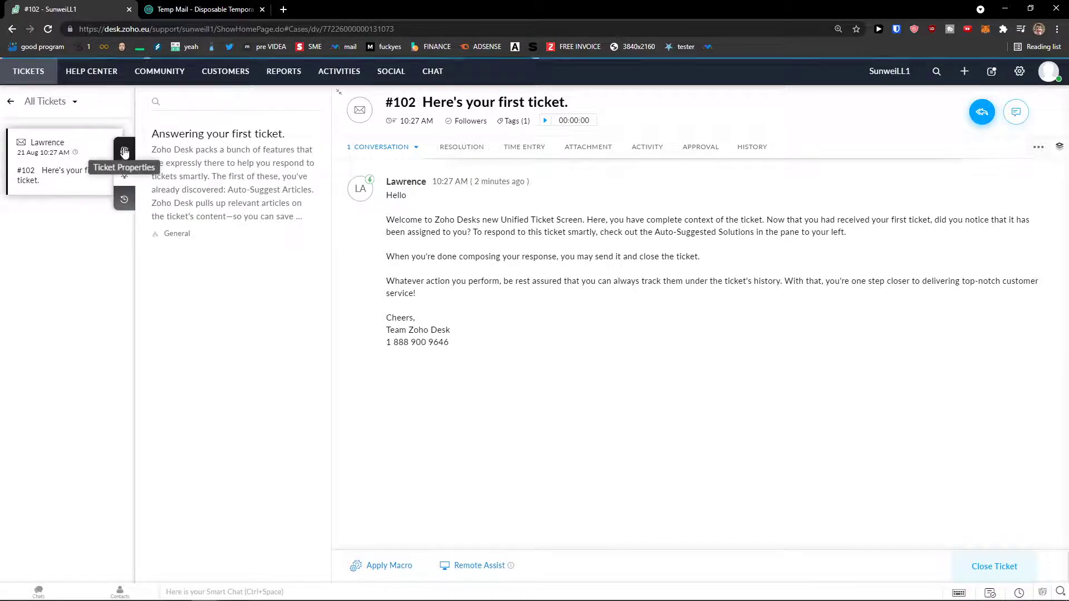
click(124, 150)
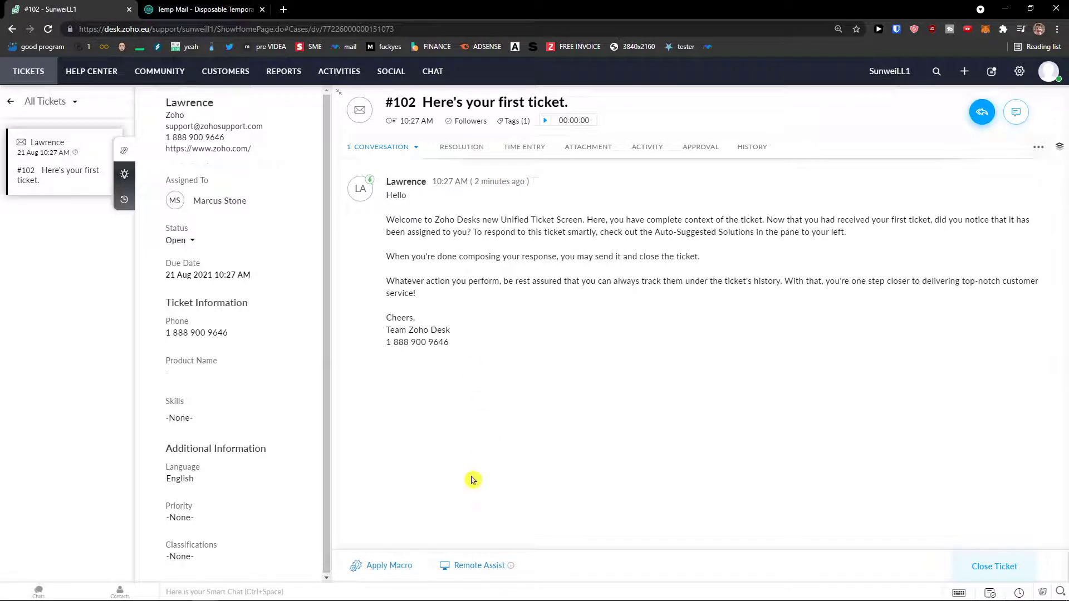
Step: Check the macros available for ticket #102 and start a reply to the customer
click(402, 567)
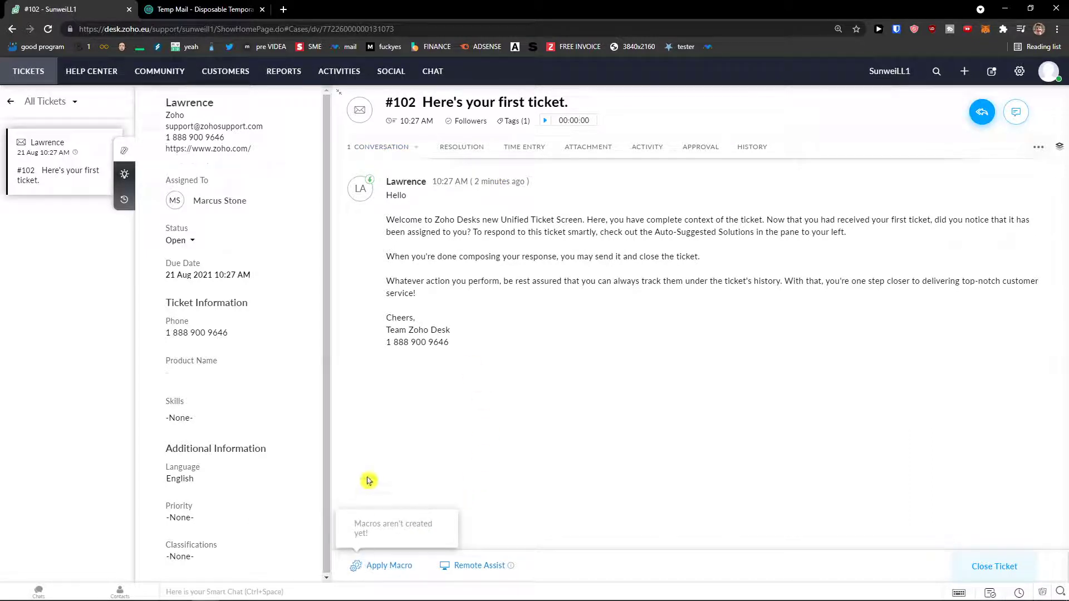
click(401, 567)
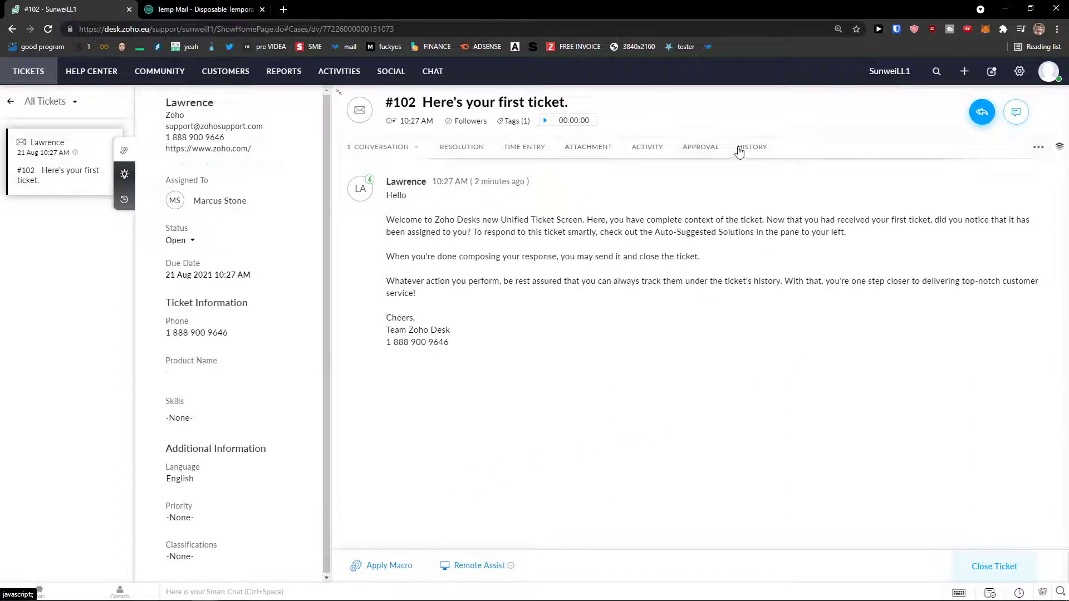
mouse_move(990, 123)
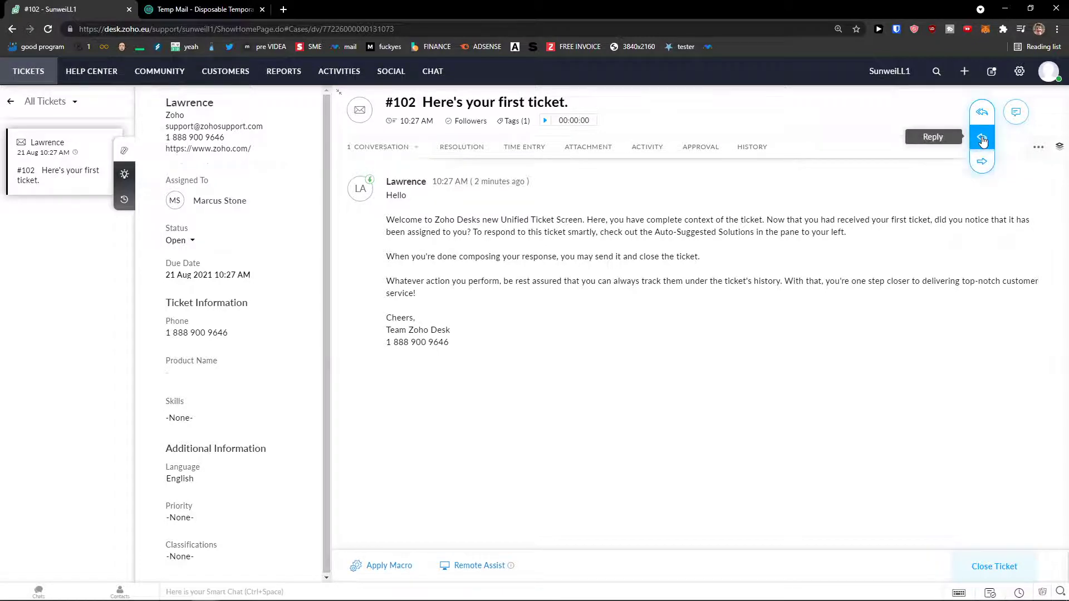
click(983, 140)
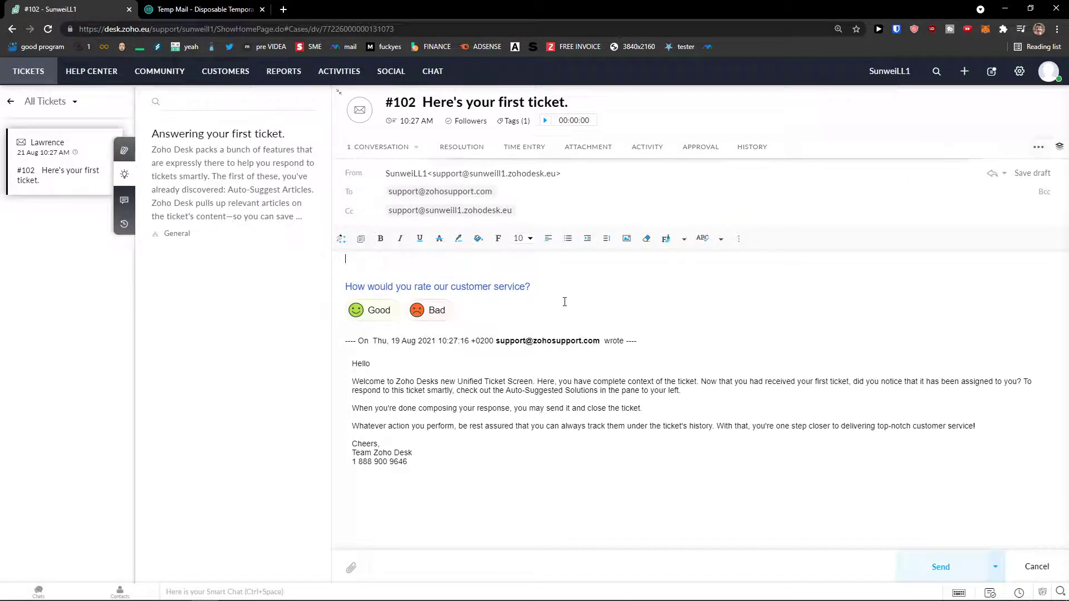
Step: Reply to ticket #102 with 'Hi there, thanks for reaching out to us' and send it
click(343, 279)
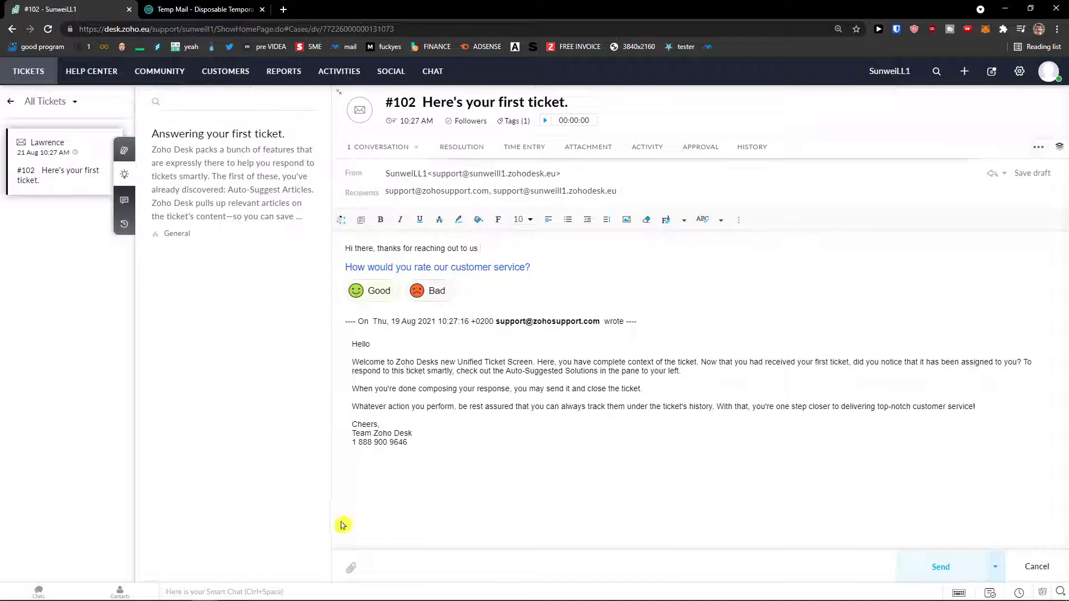
click(351, 568)
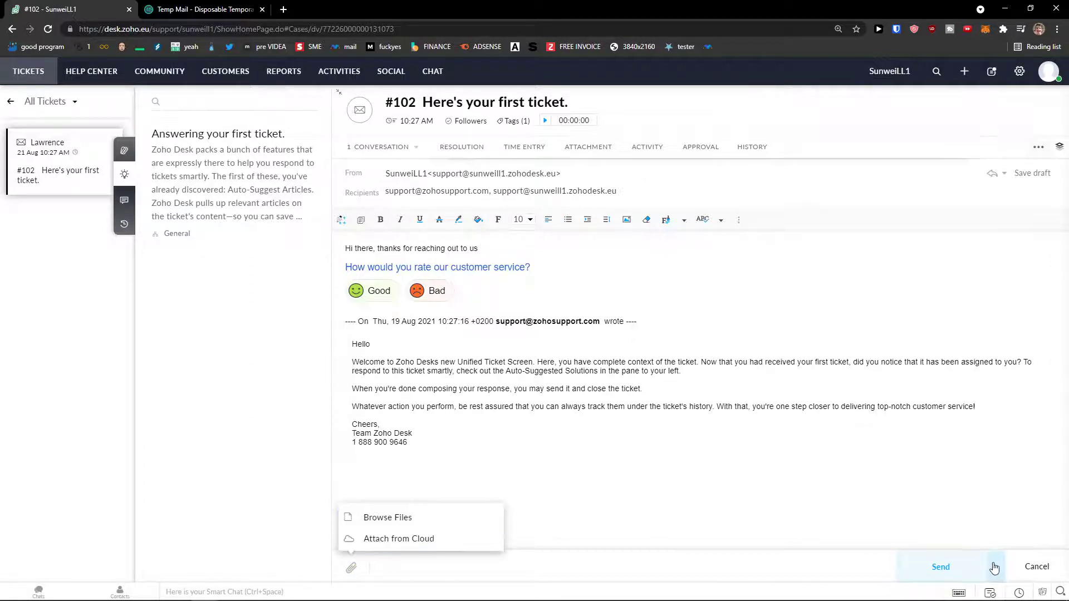
mouse_move(995, 567)
click(940, 577)
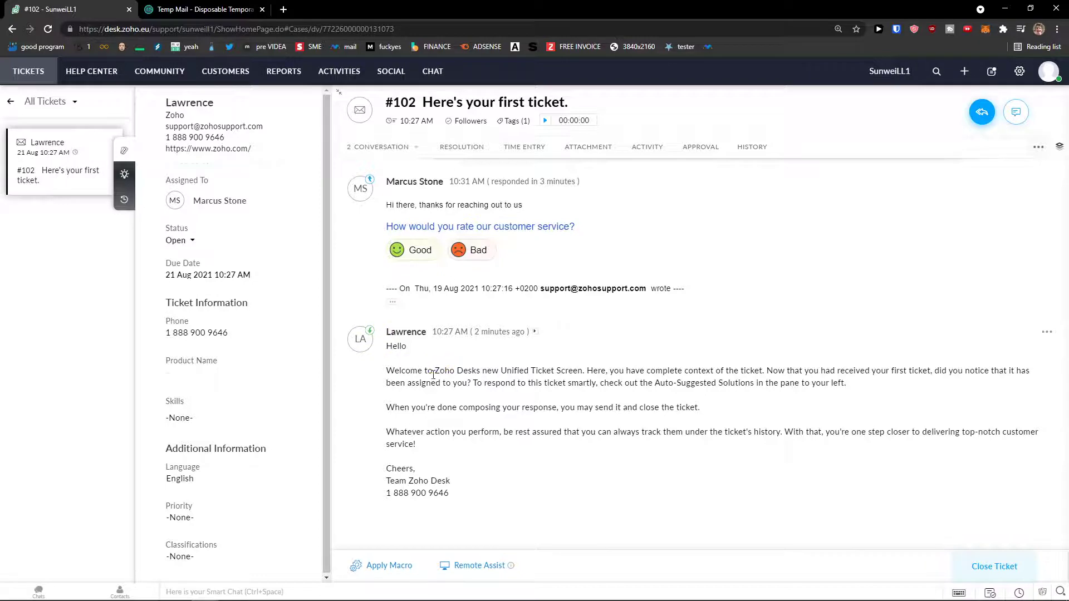
Step: Find Macros in Setup by searching 'mac', then start a new macro from the empty Macro Rules page
click(407, 565)
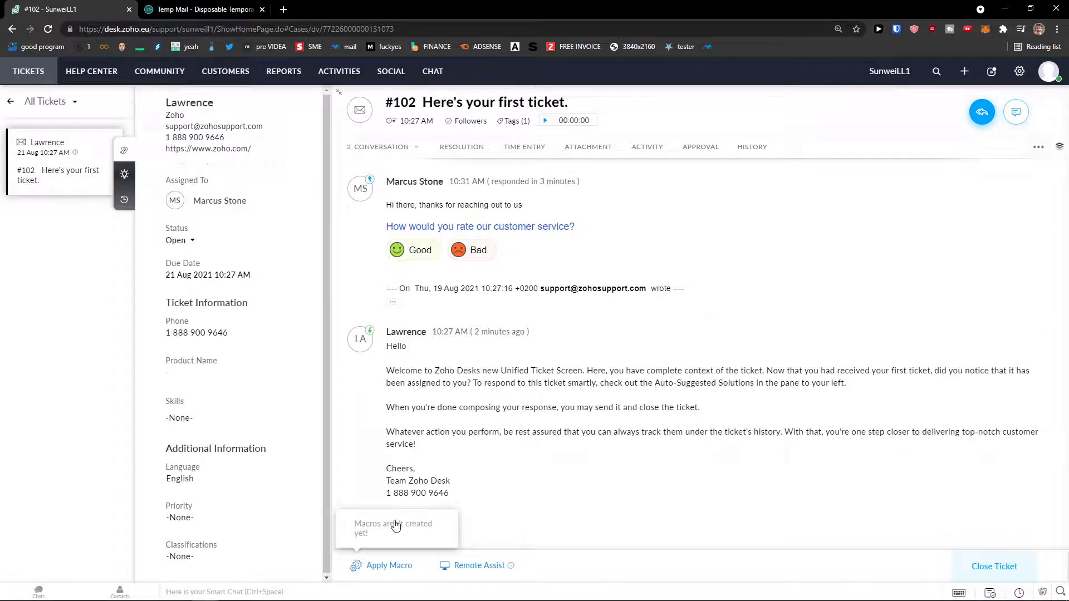
click(1019, 72)
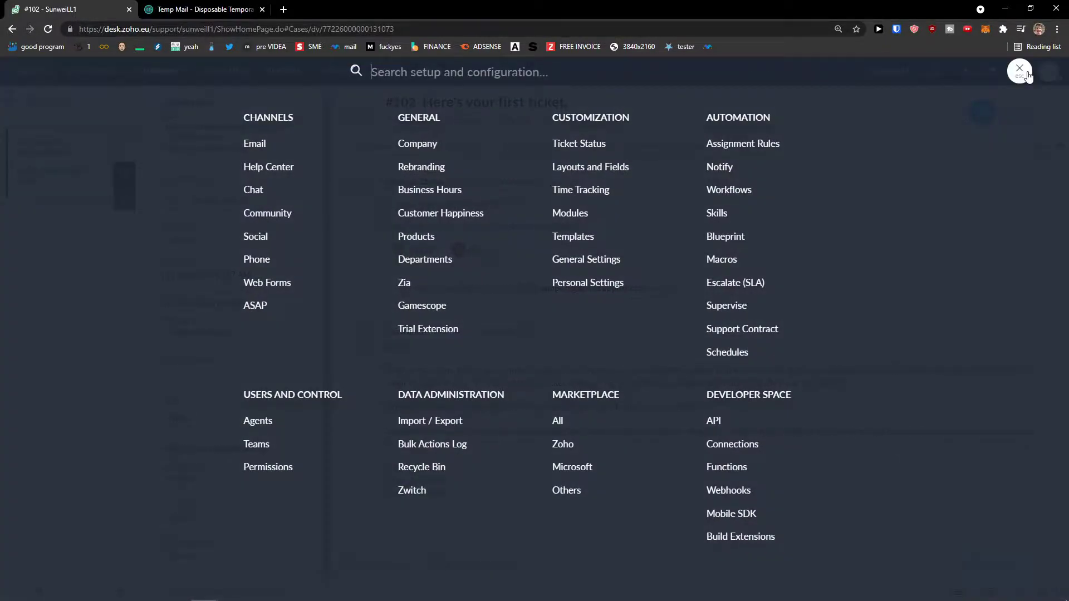
key(ctrl+f)
text(macr)
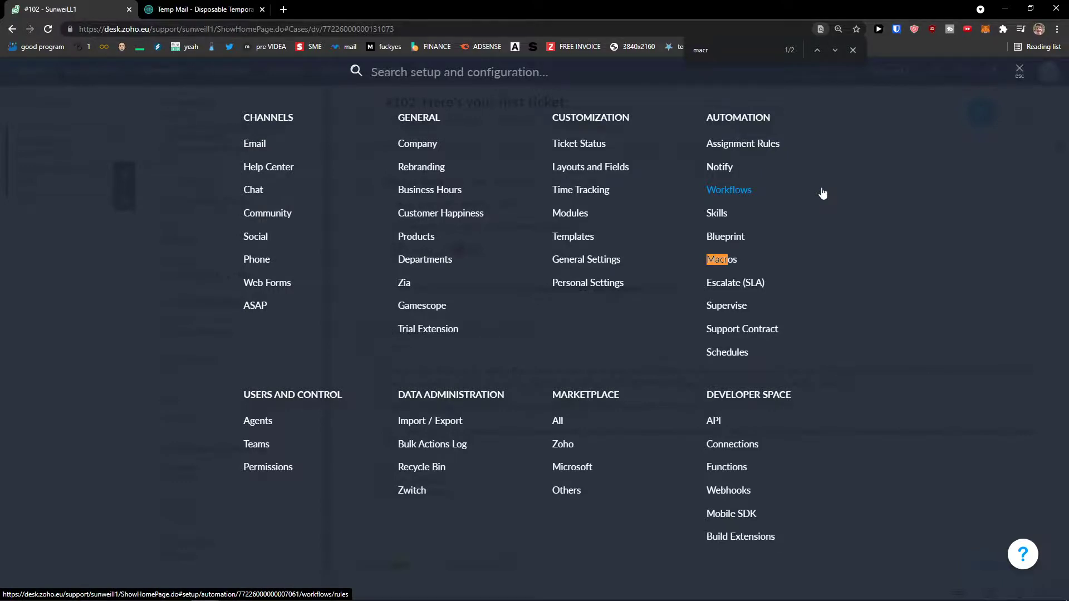
click(732, 272)
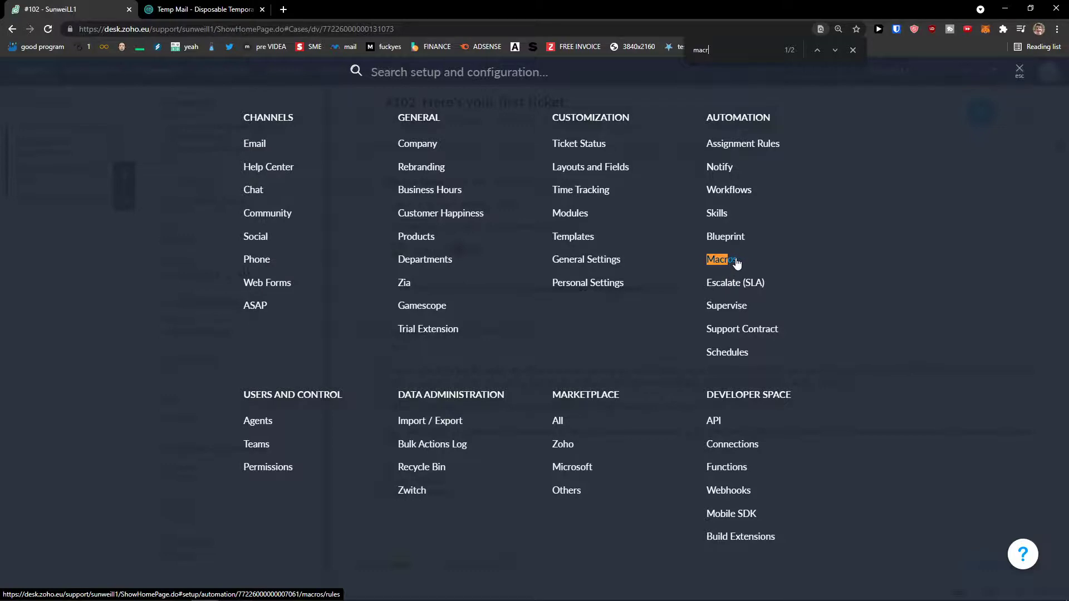
click(731, 262)
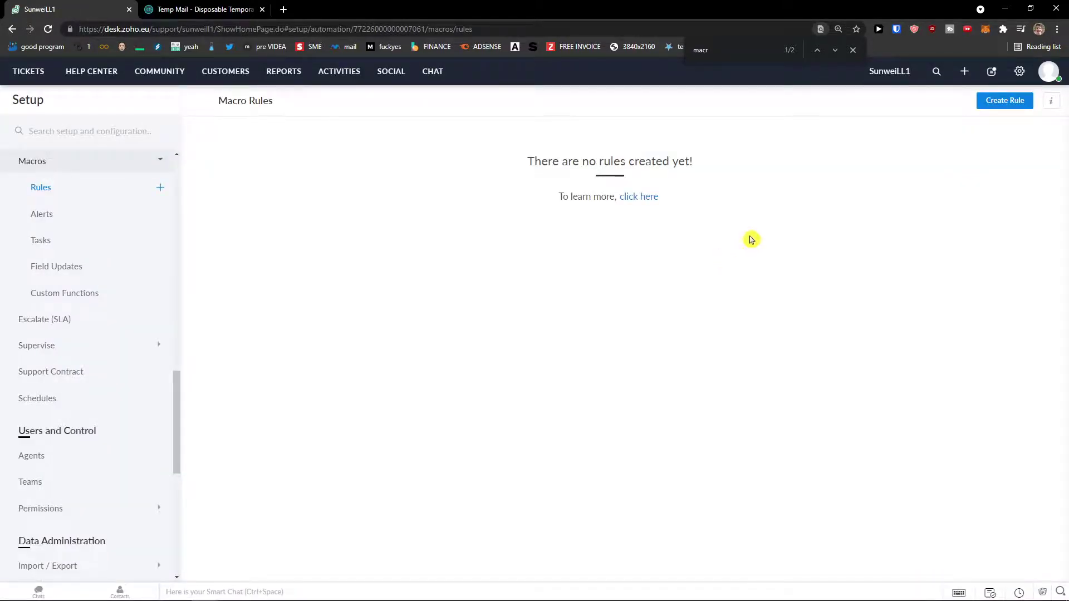
click(1000, 106)
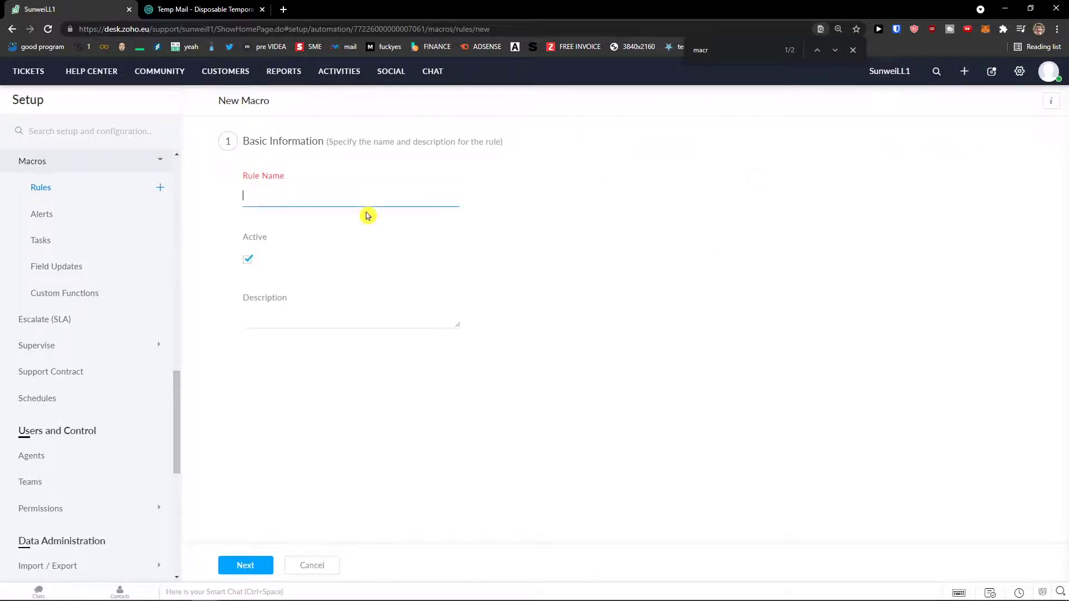
Step: Name the macro 'This is a rule' with description 'Thanks For reaching out!'
scroll(73, 223, down, 1)
scroll(76, 228, up, 1)
text(e)
key(Tab)
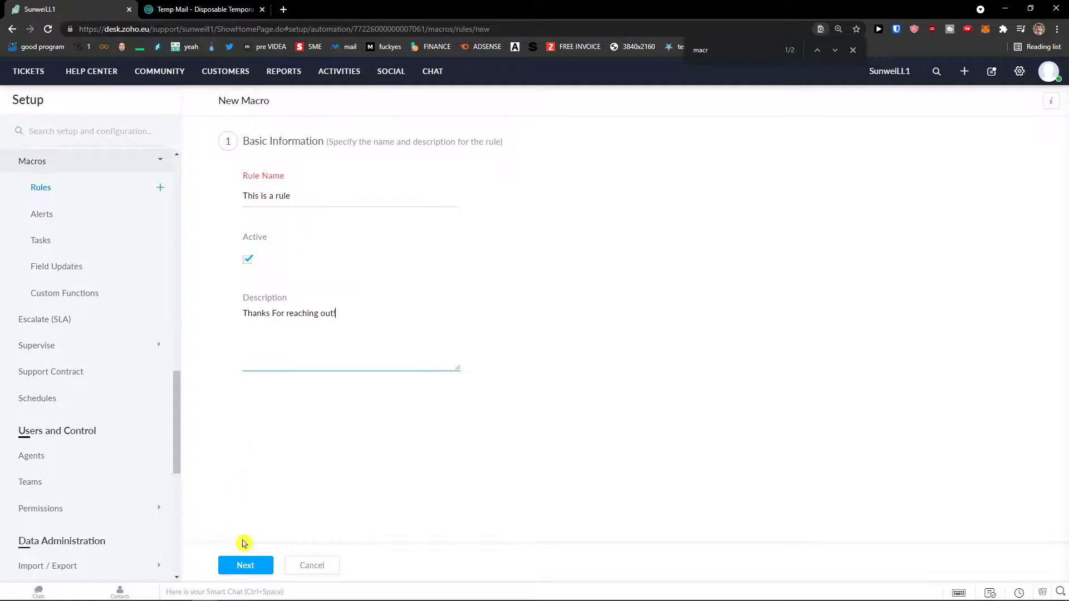
click(248, 565)
Step: Filter the rule's actions to Field Updates and choose to add a new field update
click(297, 419)
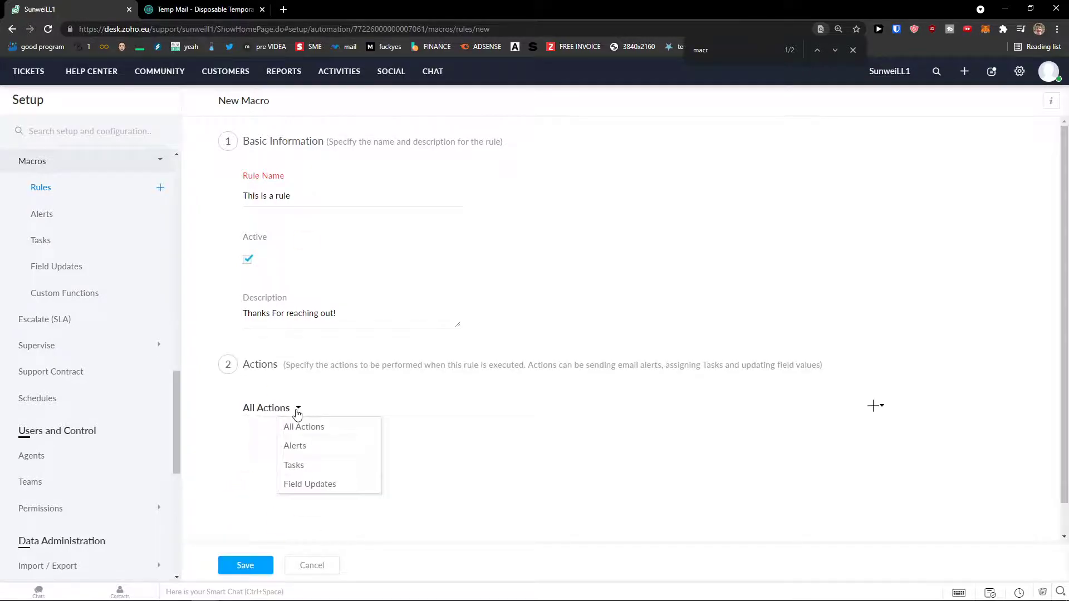
click(318, 486)
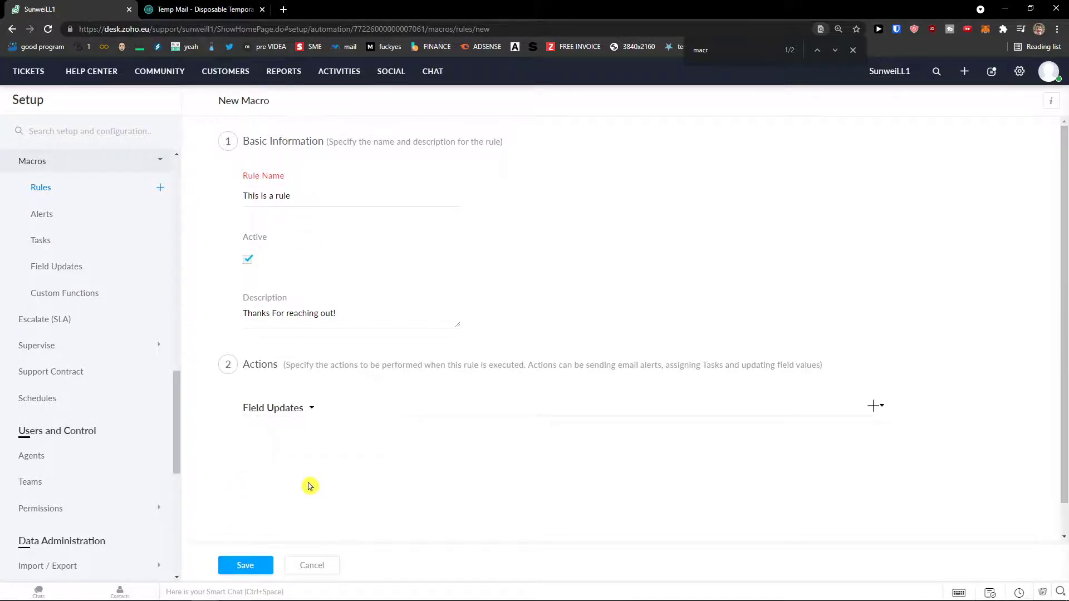
scroll(269, 477, down, 1)
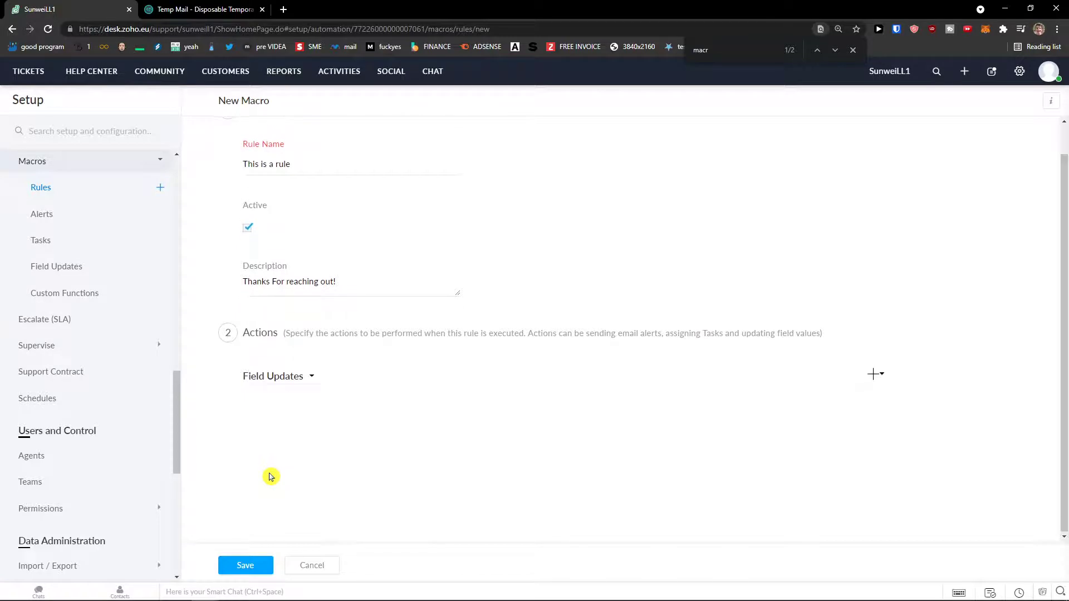
click(876, 376)
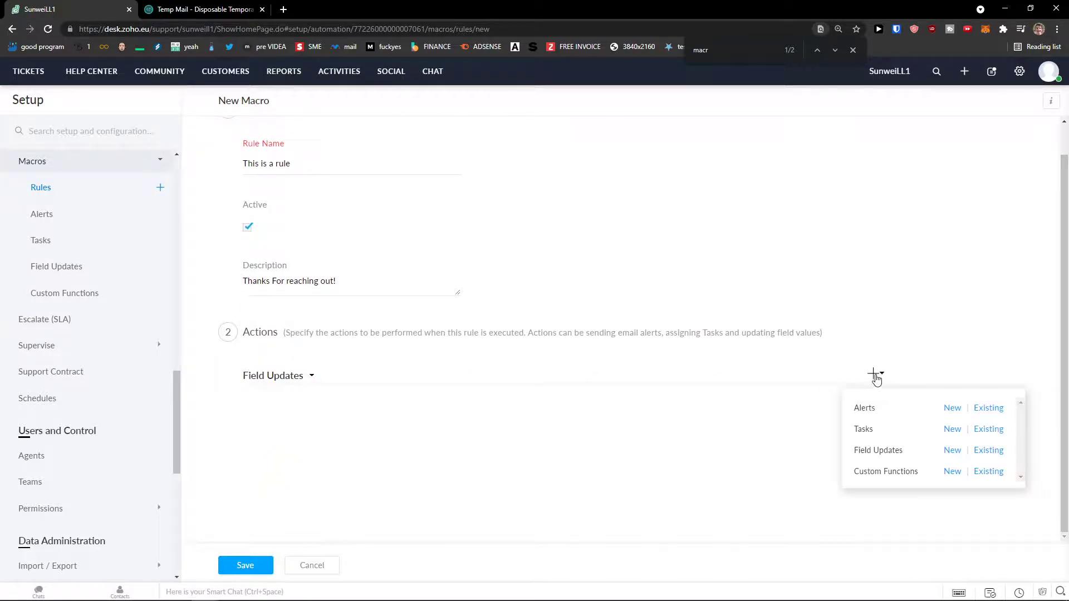
click(246, 565)
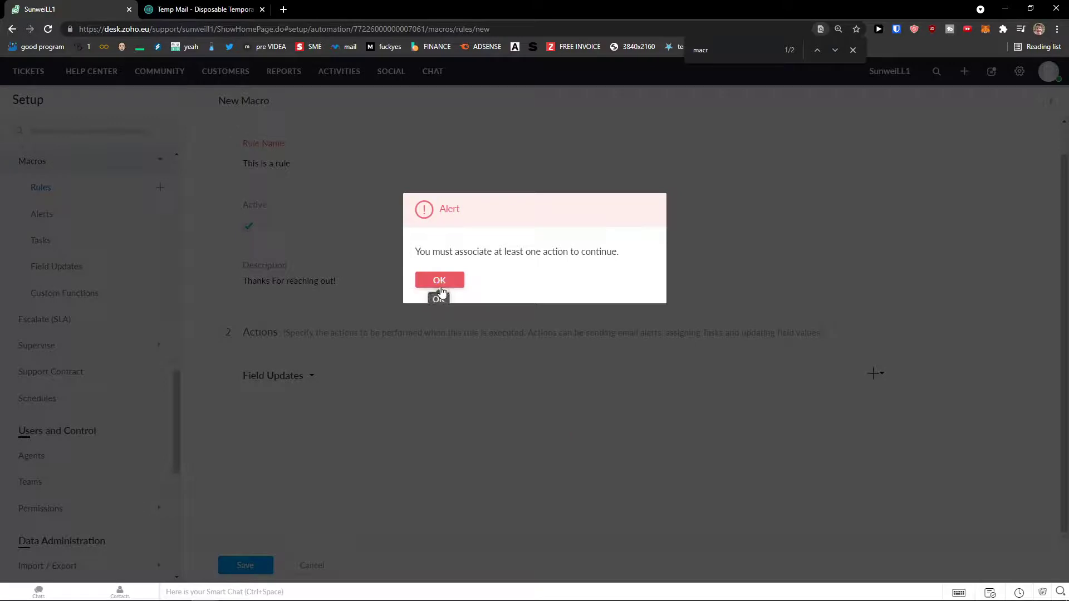
click(444, 284)
click(874, 374)
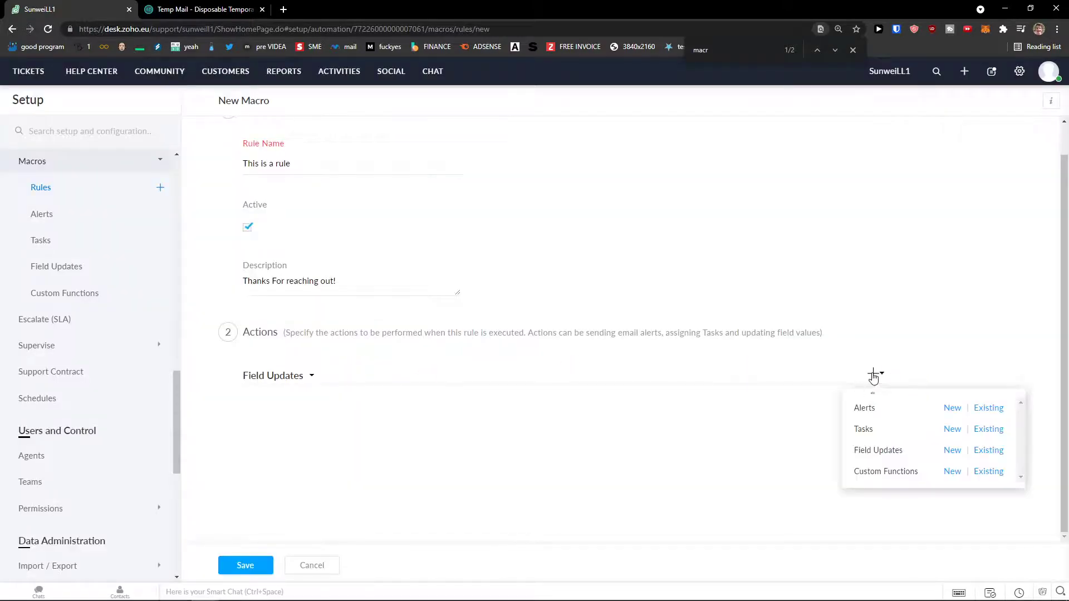
Step: Create a new field update for the rule and browse the ticket field list
click(981, 452)
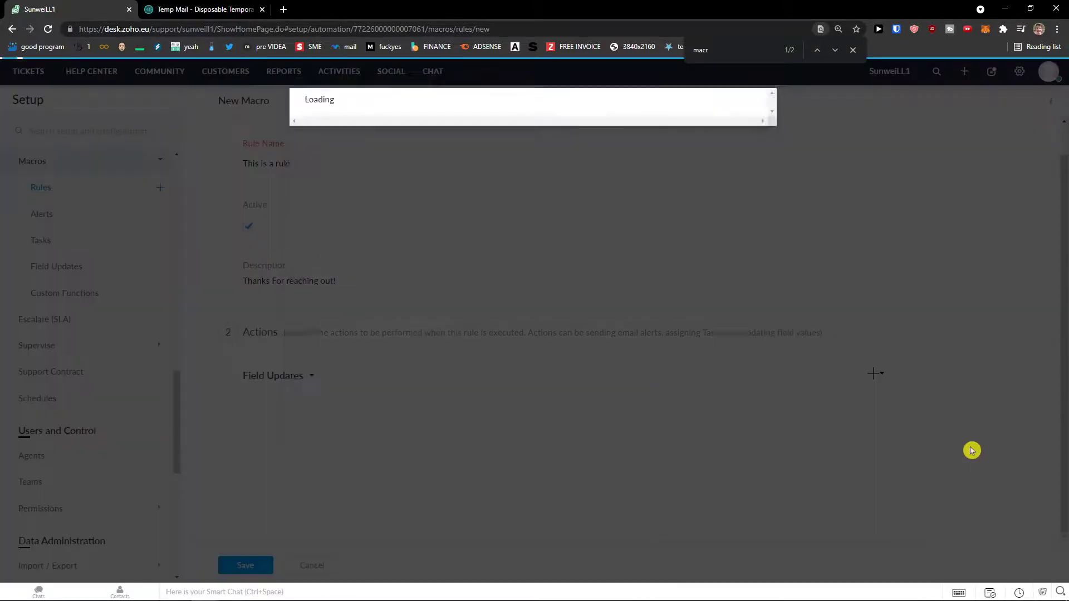
click(537, 236)
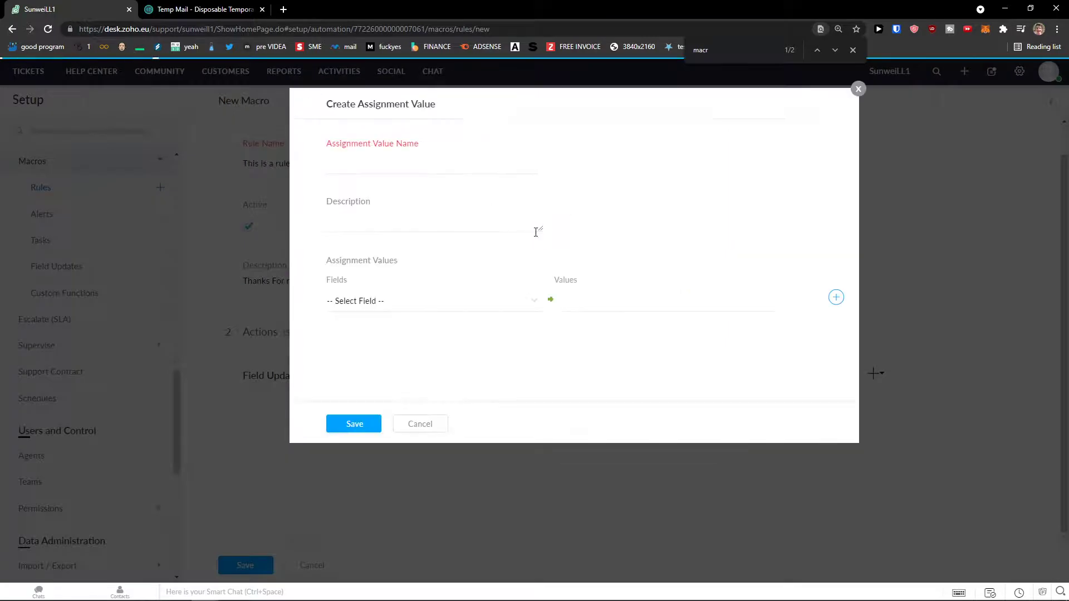
click(398, 296)
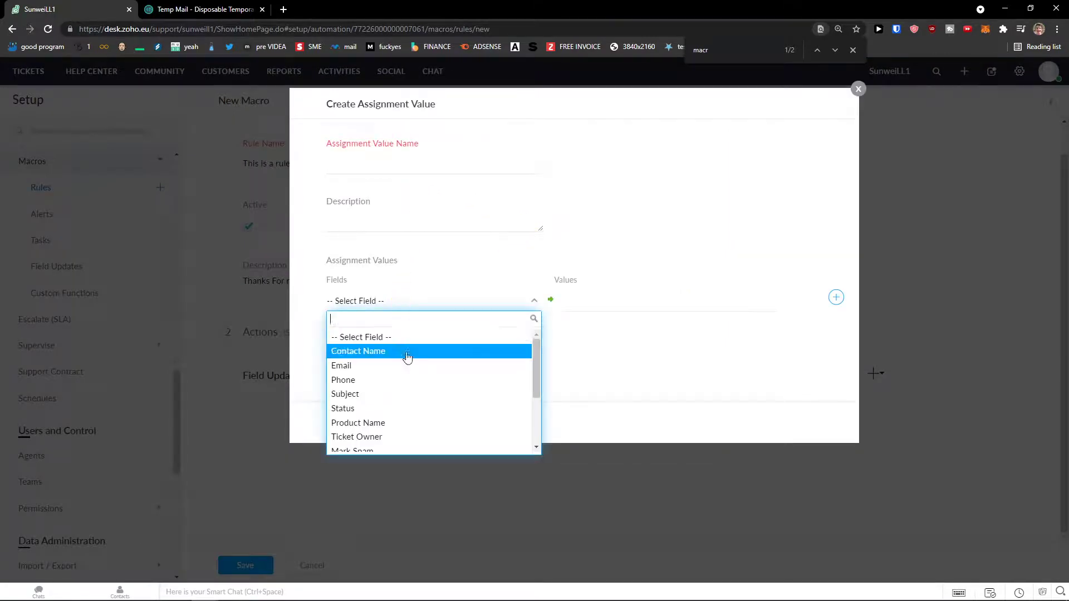
scroll(408, 358, down, 3)
scroll(428, 362, up, 3)
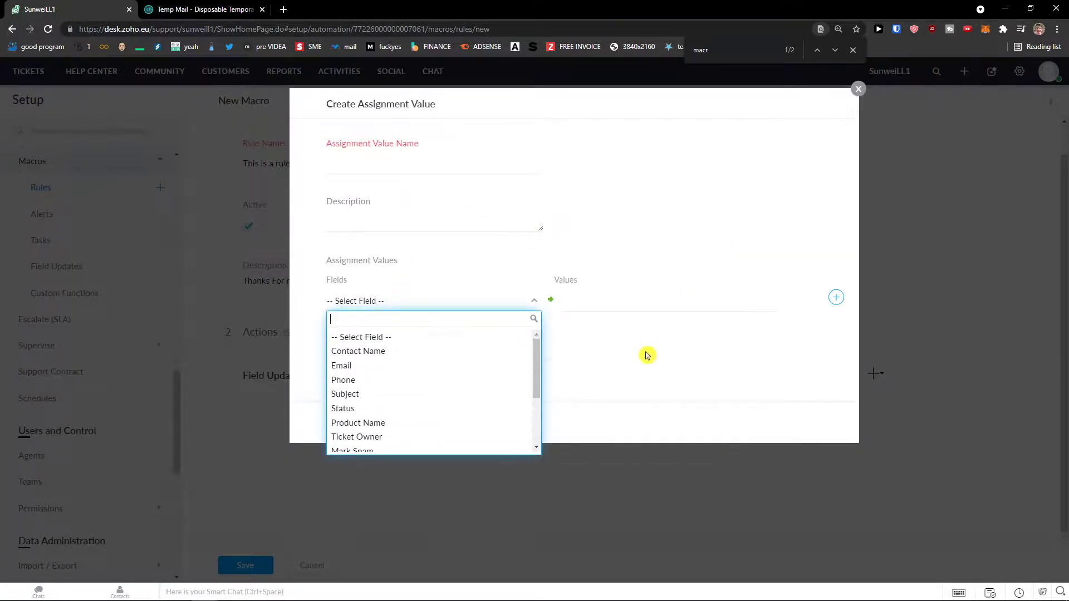
click(389, 148)
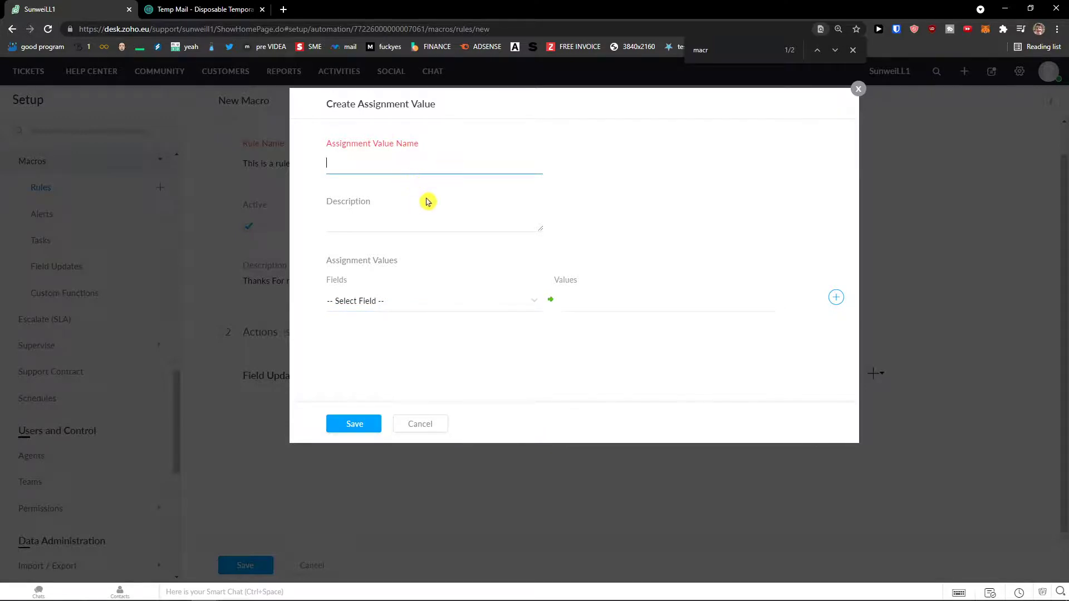
Step: Discard the new field update without choosing a field or value
click(468, 305)
click(651, 349)
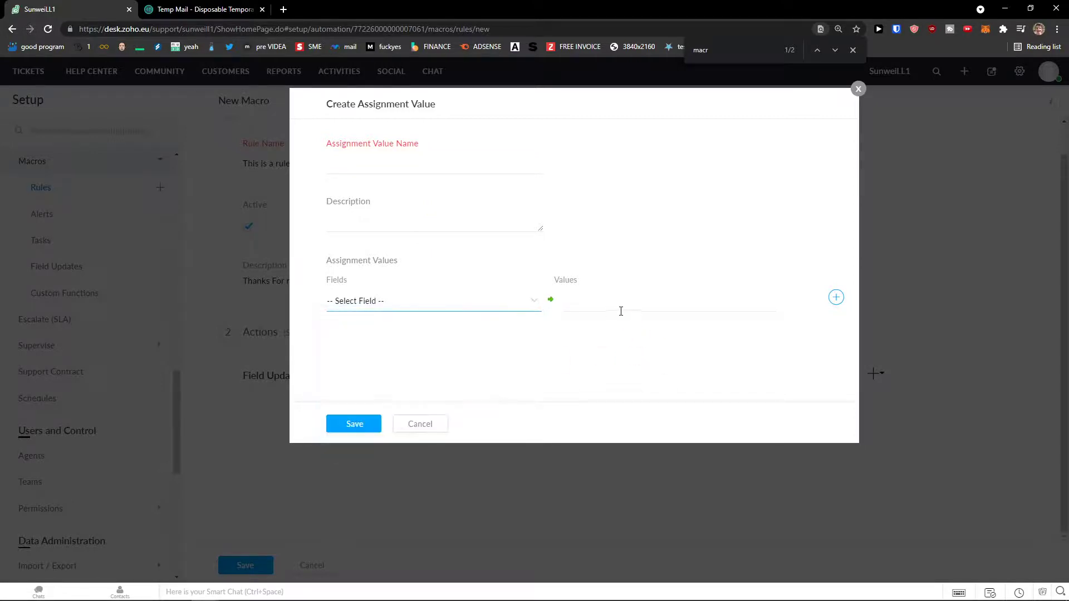
click(619, 306)
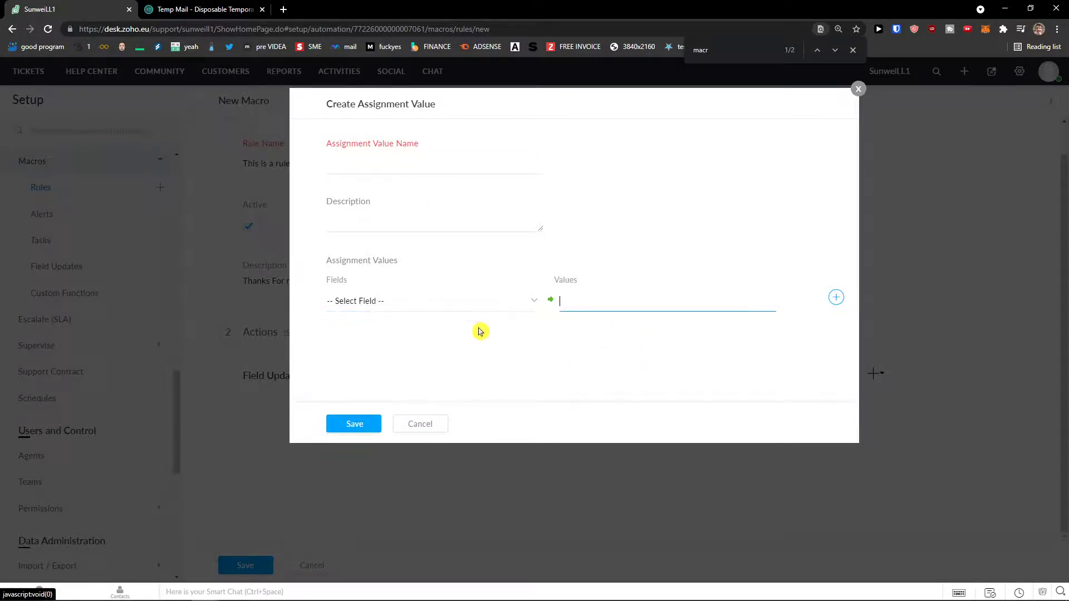
click(434, 424)
scroll(405, 369, up, 1)
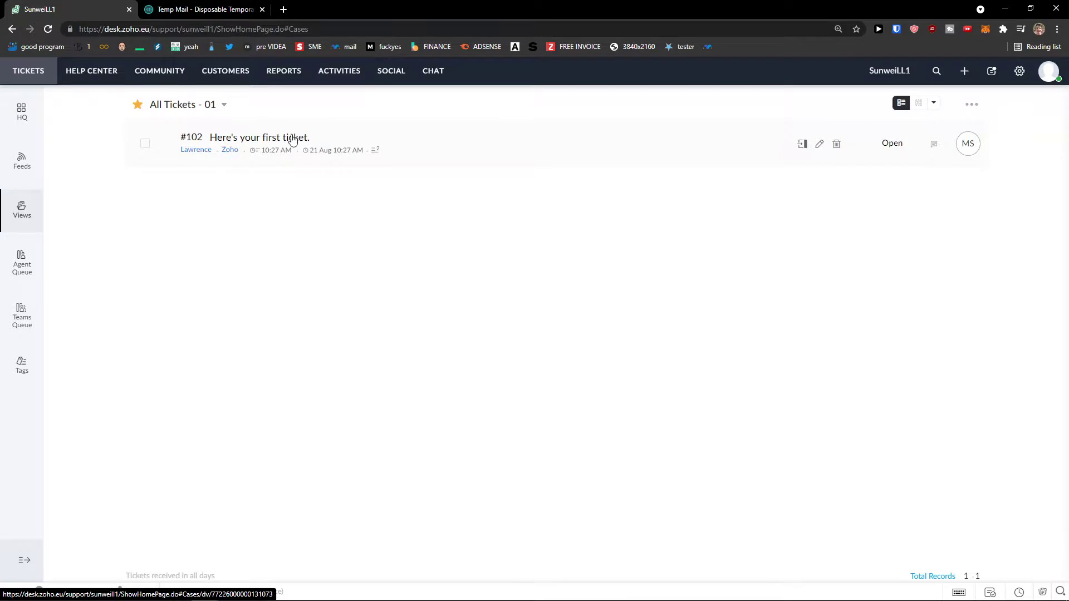
Step: View ticket #102's Resolution, Time Entry, Attachment, Activity and Approval tabs, then the Activities module
click(293, 138)
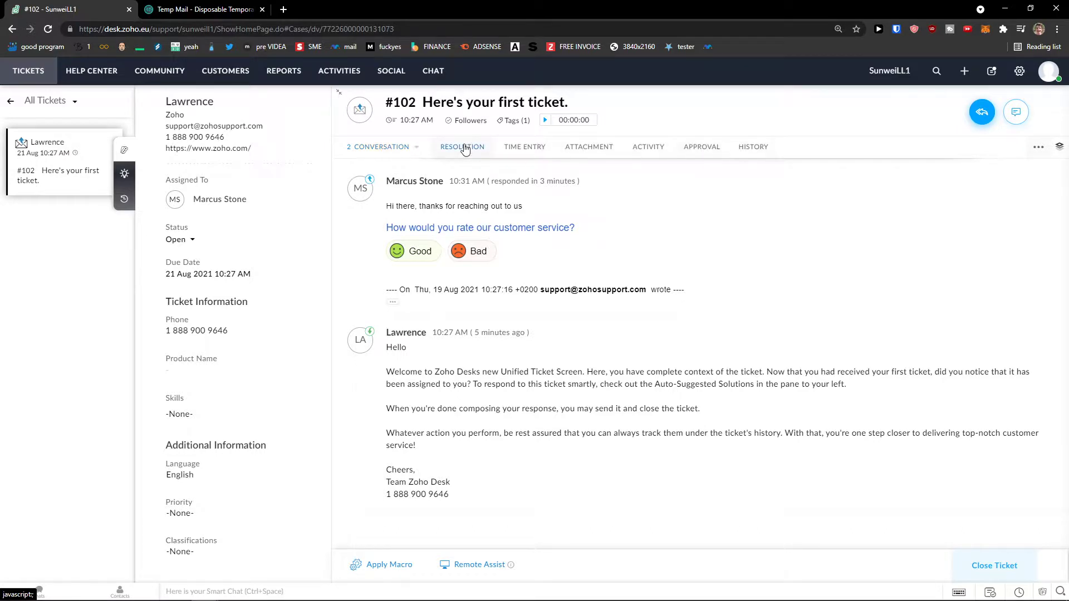
click(465, 148)
click(530, 148)
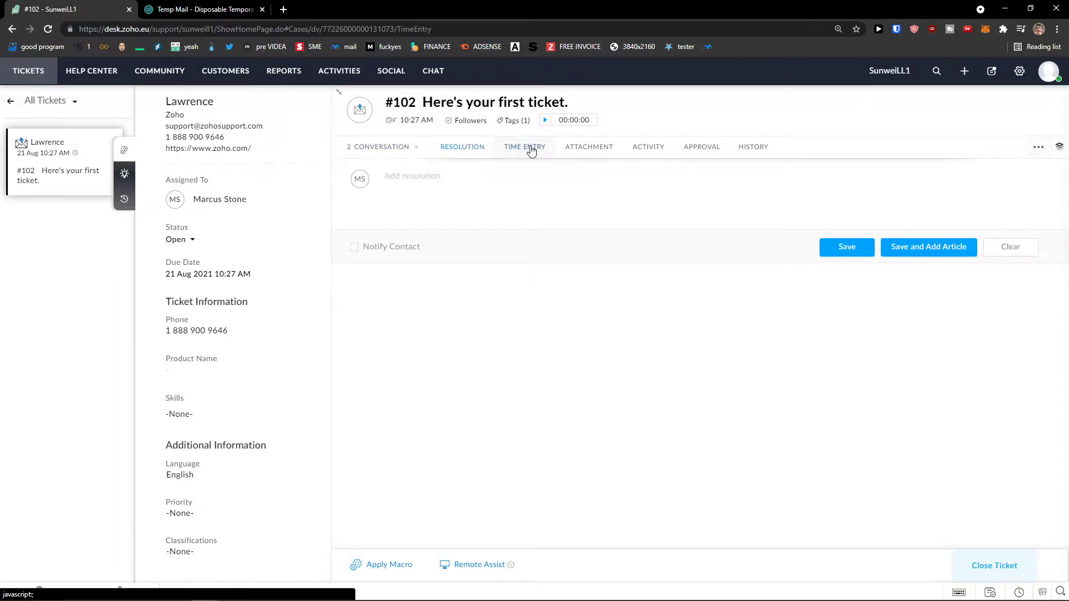
click(588, 148)
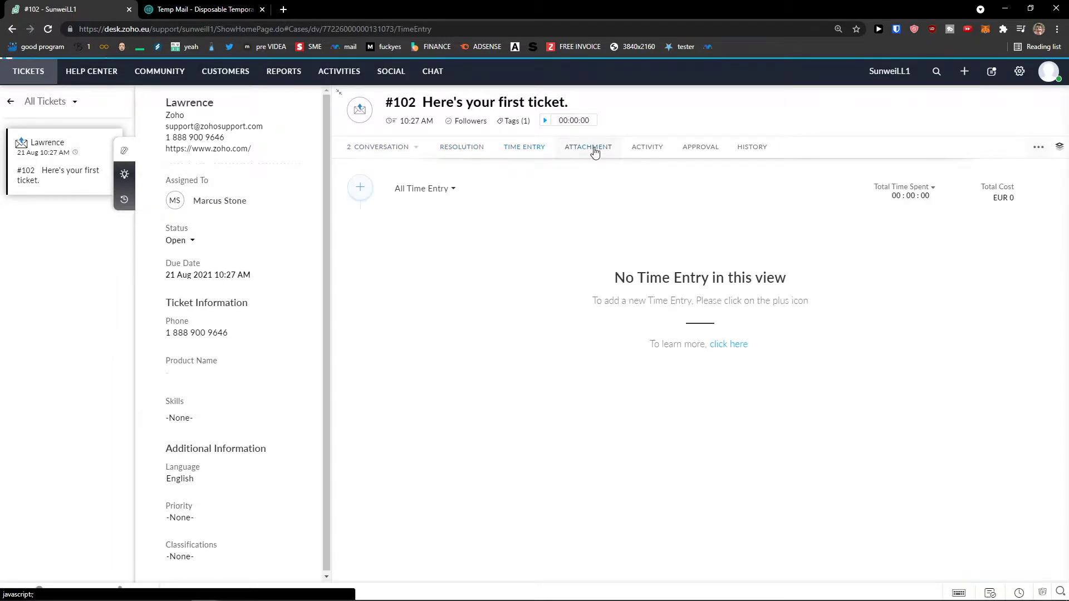
click(663, 148)
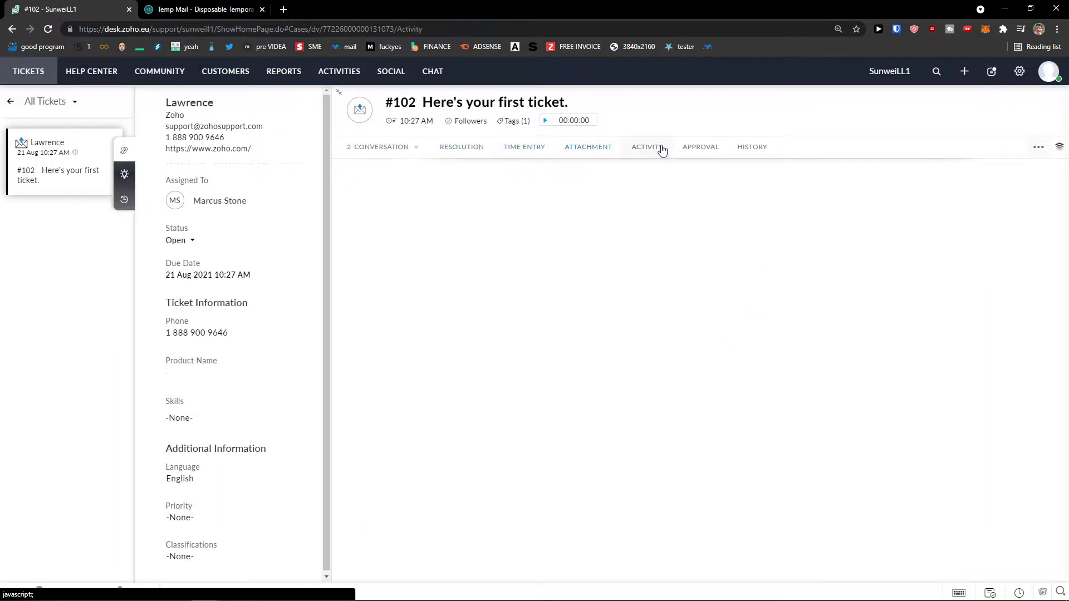
click(715, 149)
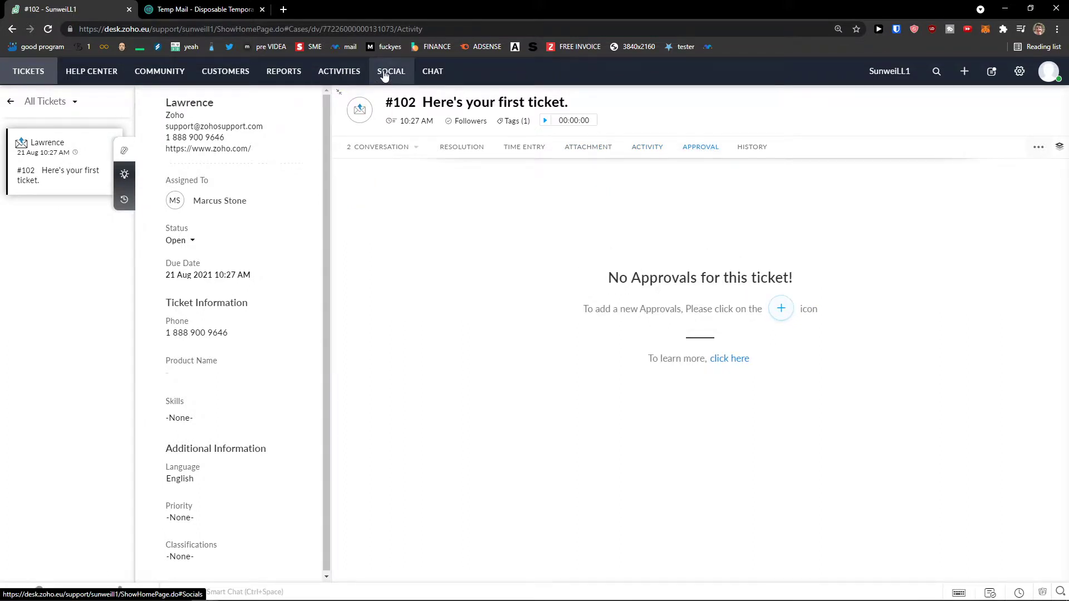
click(341, 76)
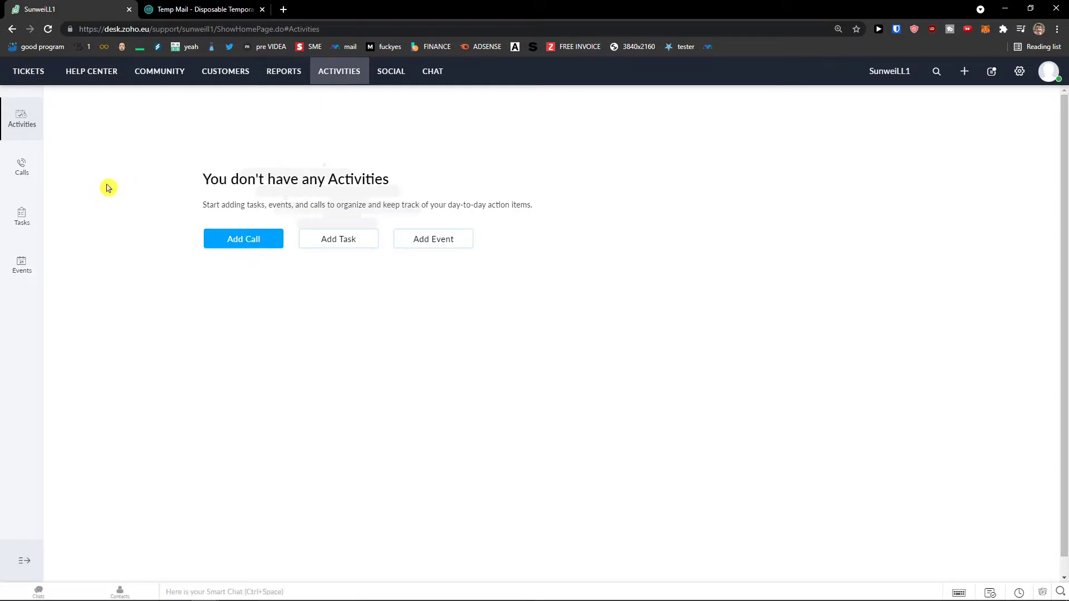
Step: Start a new task with the subject 'finish project'
click(316, 241)
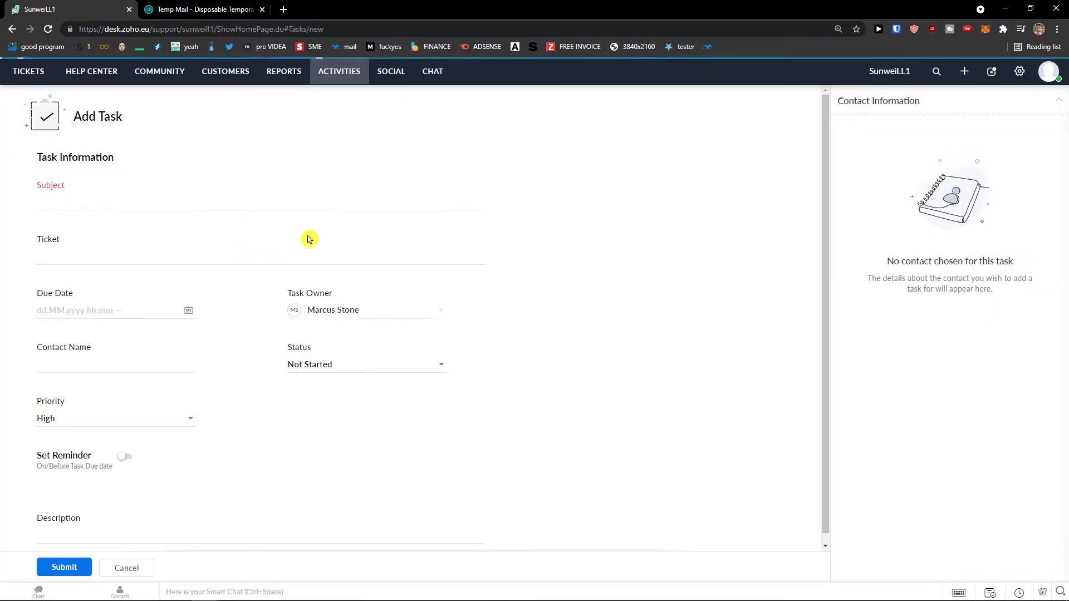
click(201, 198)
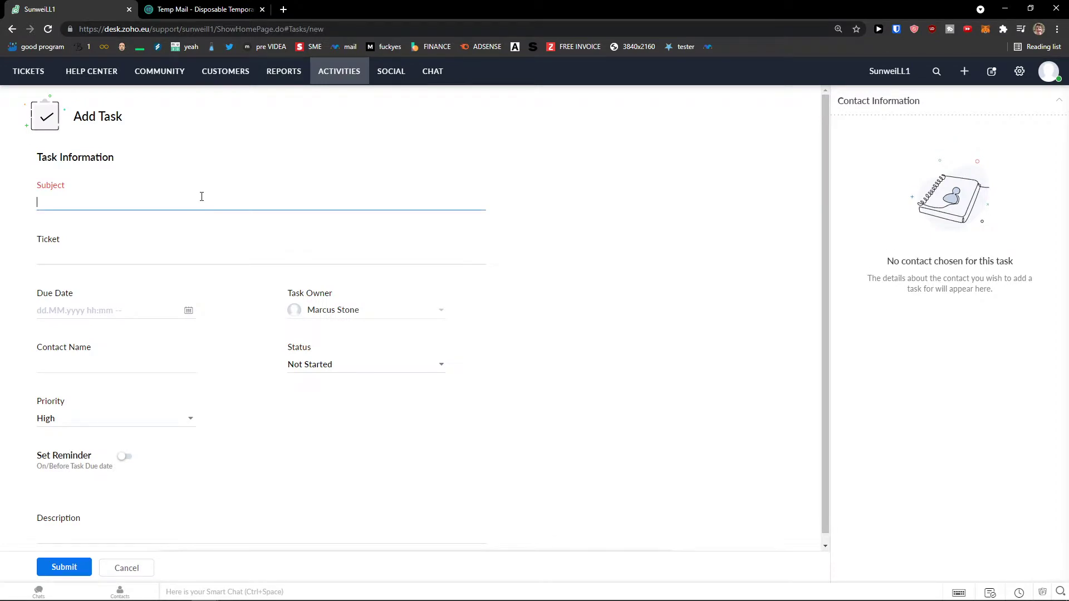
text(Needs to ber)
key(ctrl+a)
text(Go to c)
key(BackSpace)
key(BackSpace)
text(finish project)
key(Tab)
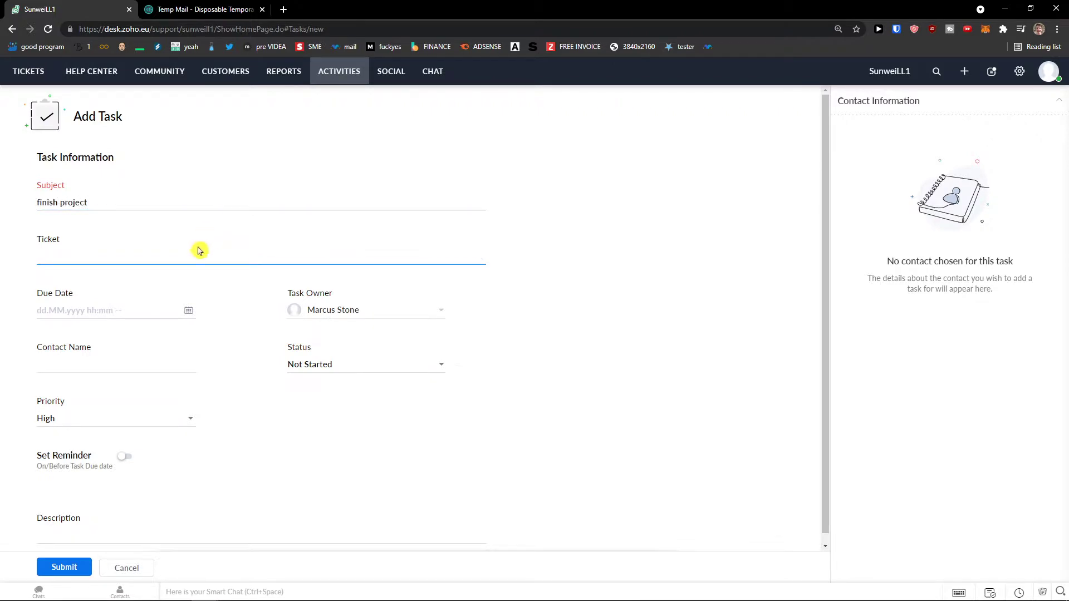
Step: Submit the task with no ticket or due date, keeping priority High and status Not Started
text(s)
key(BackSpace)
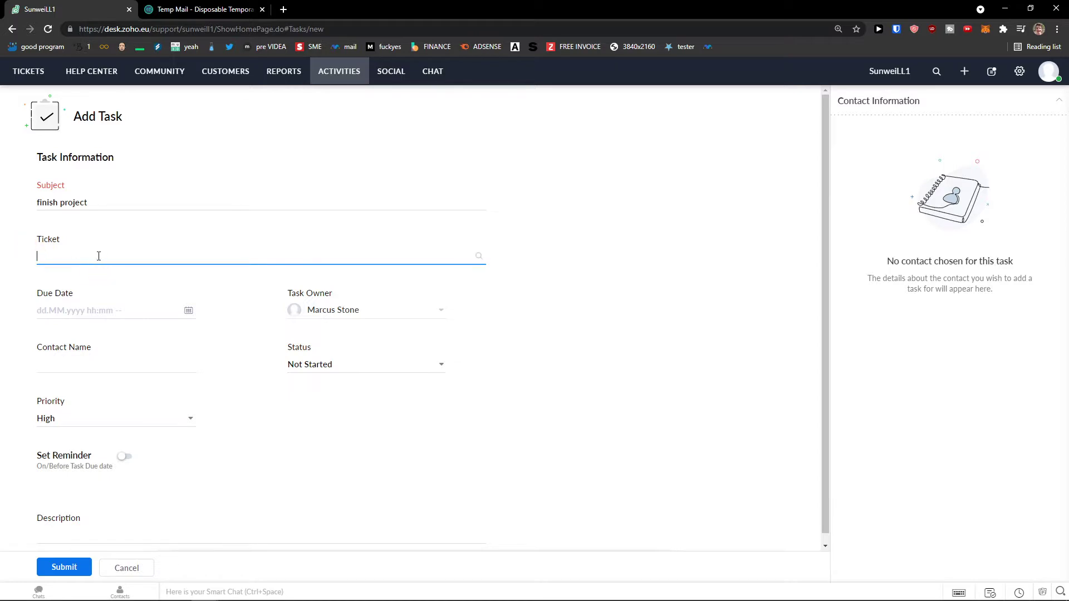
click(150, 317)
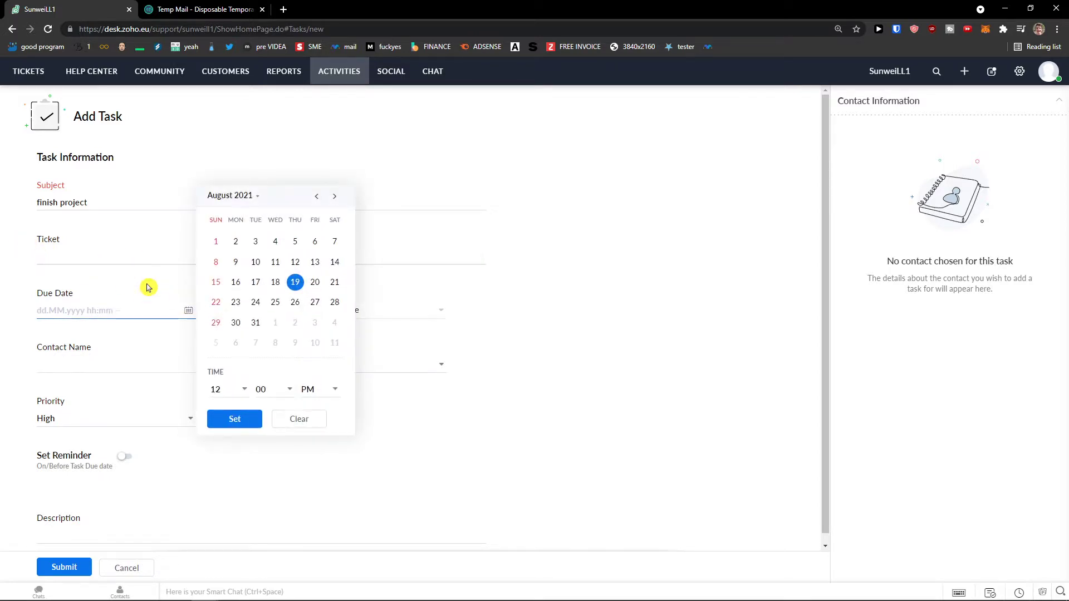
click(150, 287)
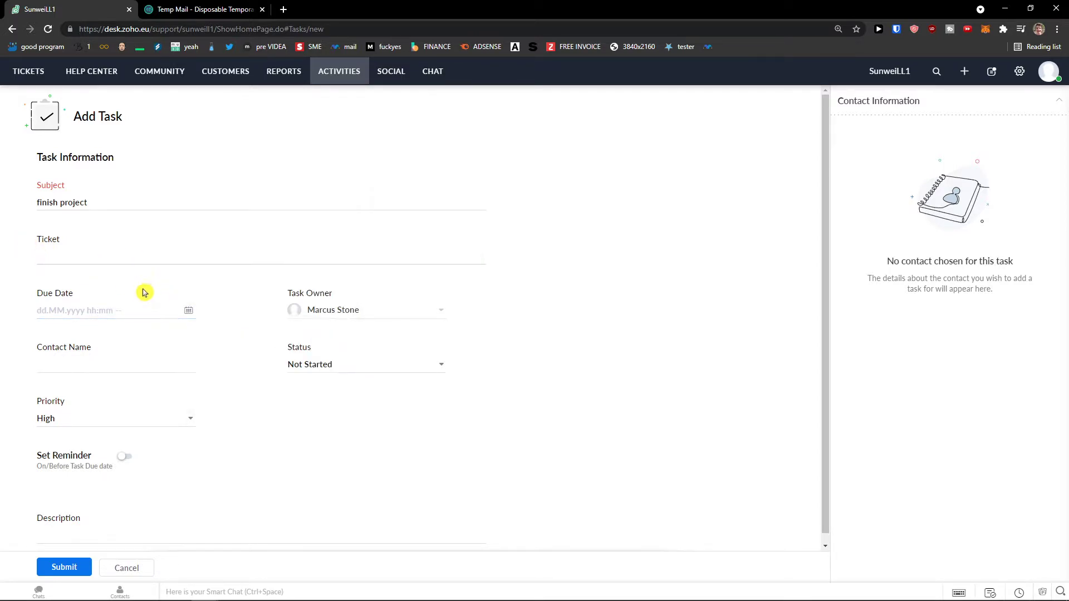
click(99, 367)
scroll(103, 415, down, 1)
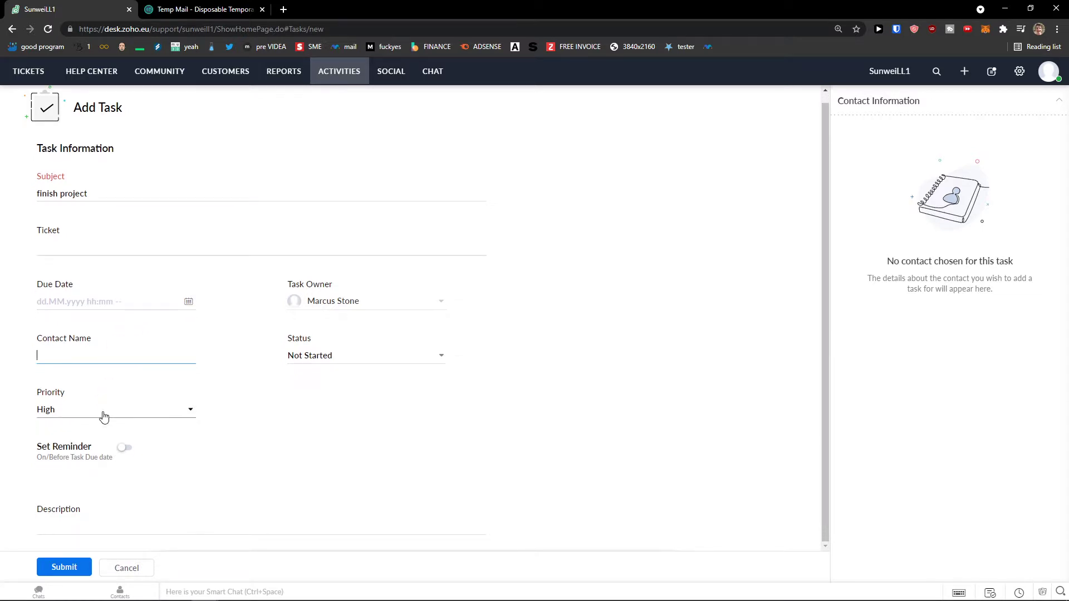
click(58, 576)
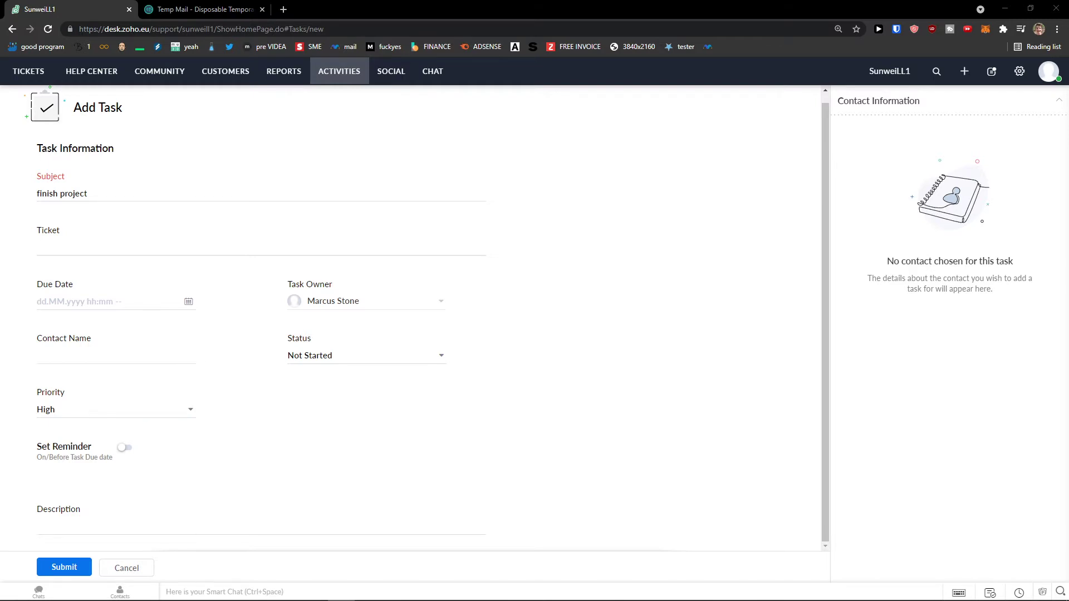
click(283, 9)
key(ctrl+w)
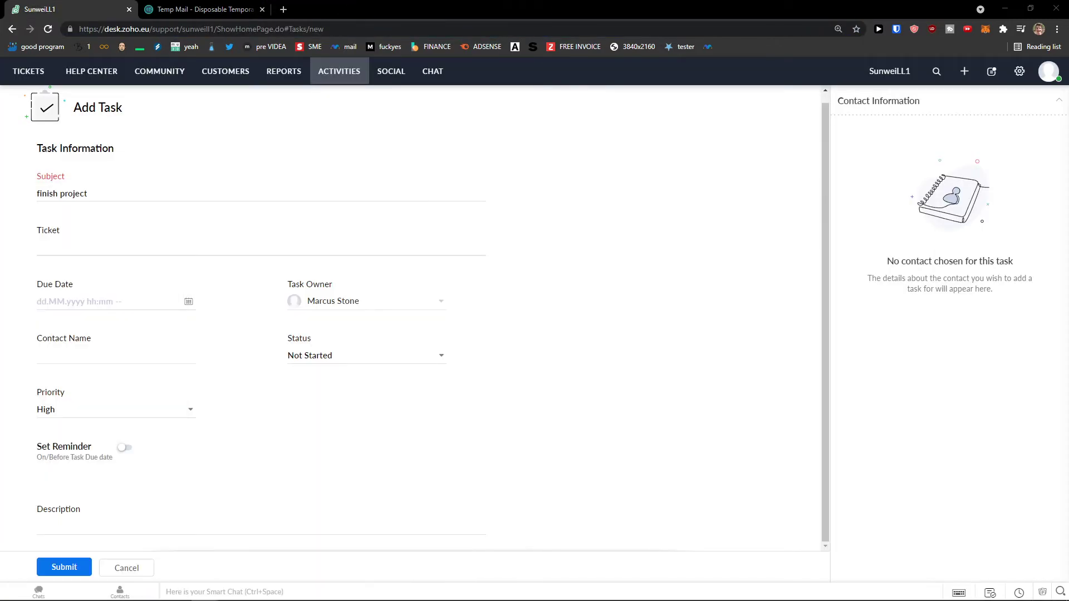